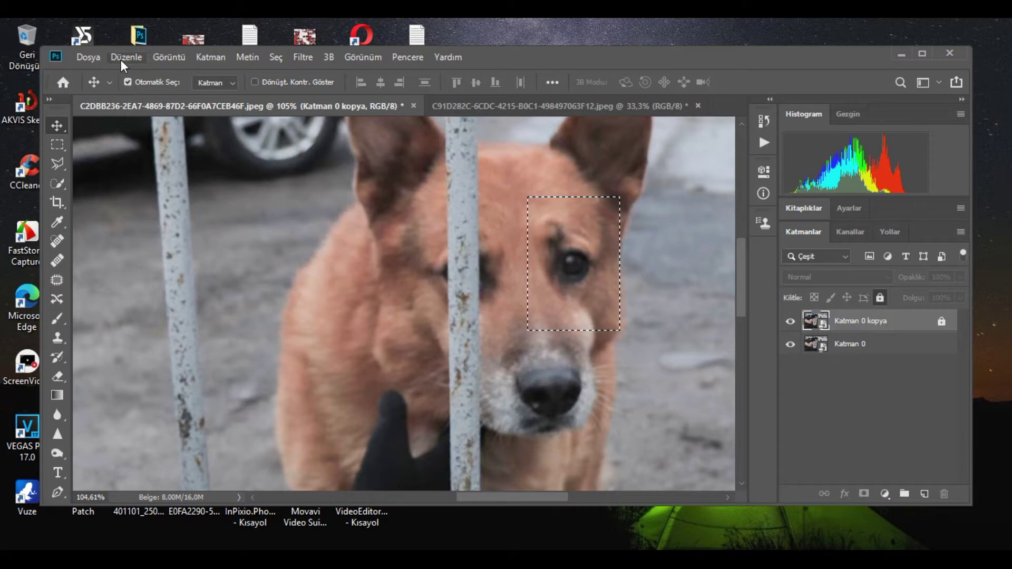
Position the horizontally flipped copy of the dog's visible eye over the eye hidden by the bar, and hide that layer.
left_click_drag(591, 276, 467, 272)
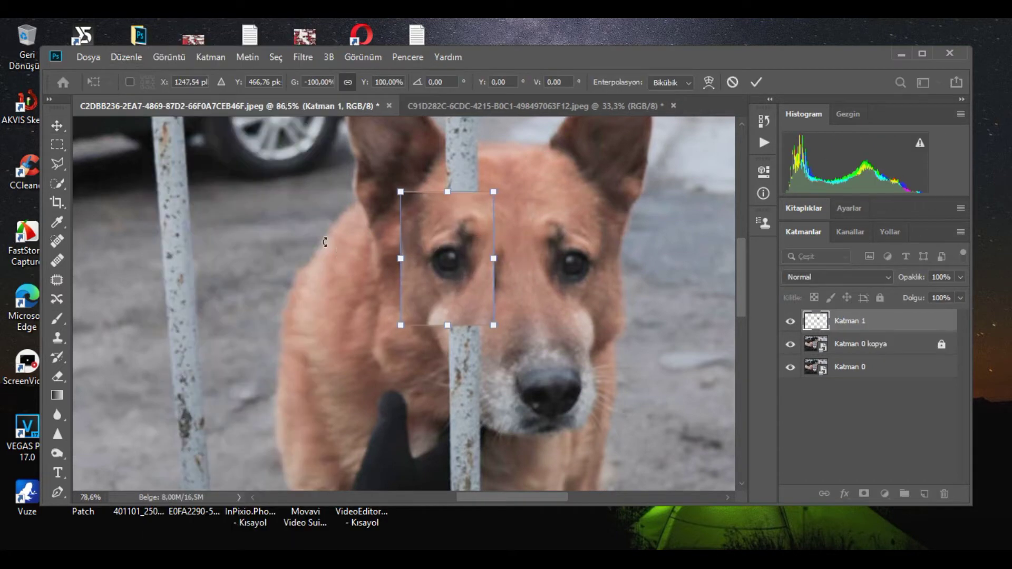
scroll(302, 210, "down", 5)
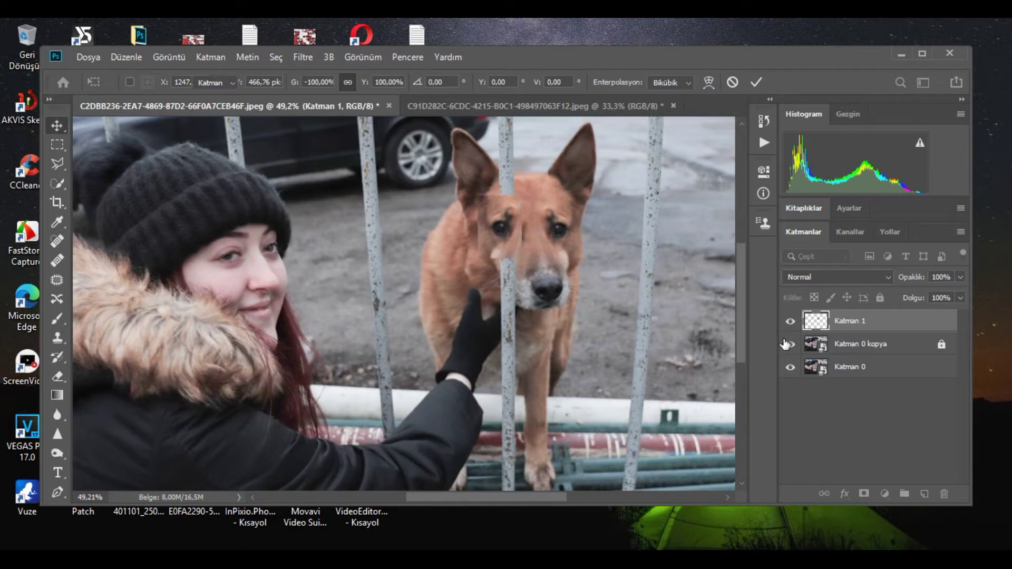
left_click(791, 323)
Try to outline and replace the bar crossing the dog's face and chest with the Content-Aware Move tool.
key("l")
scroll(500, 325, "up", 1)
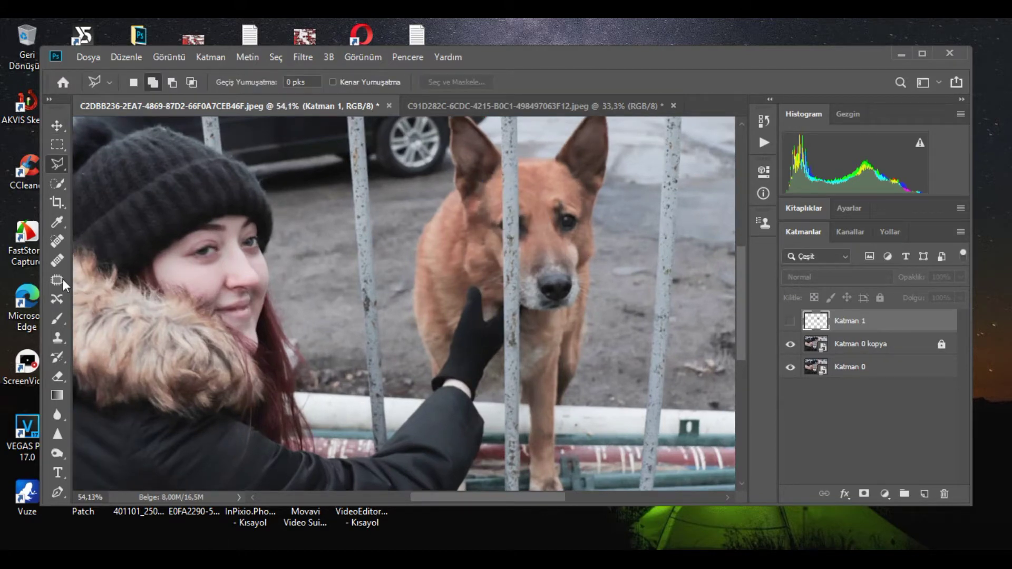
left_click(61, 299)
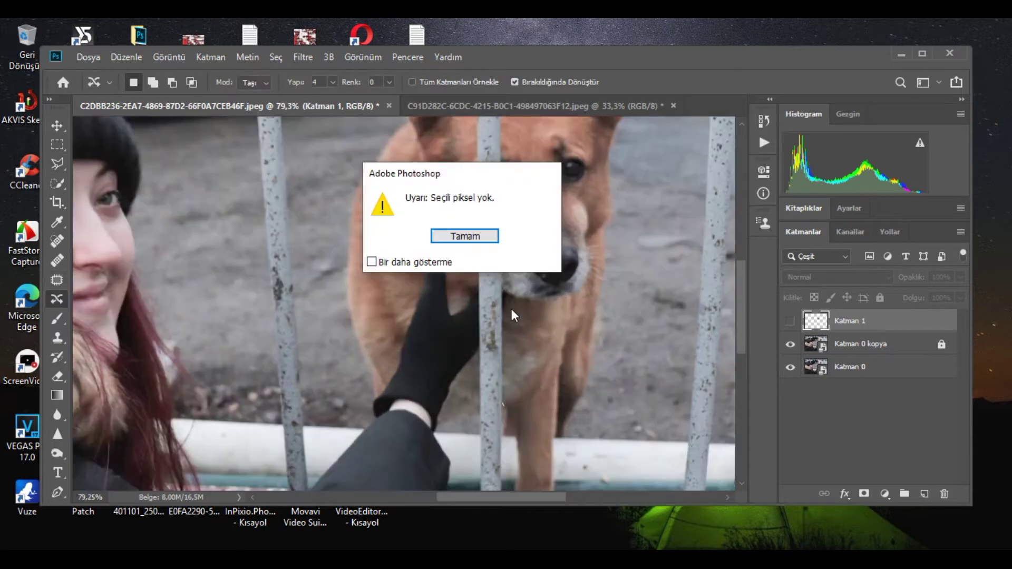
left_click(478, 238)
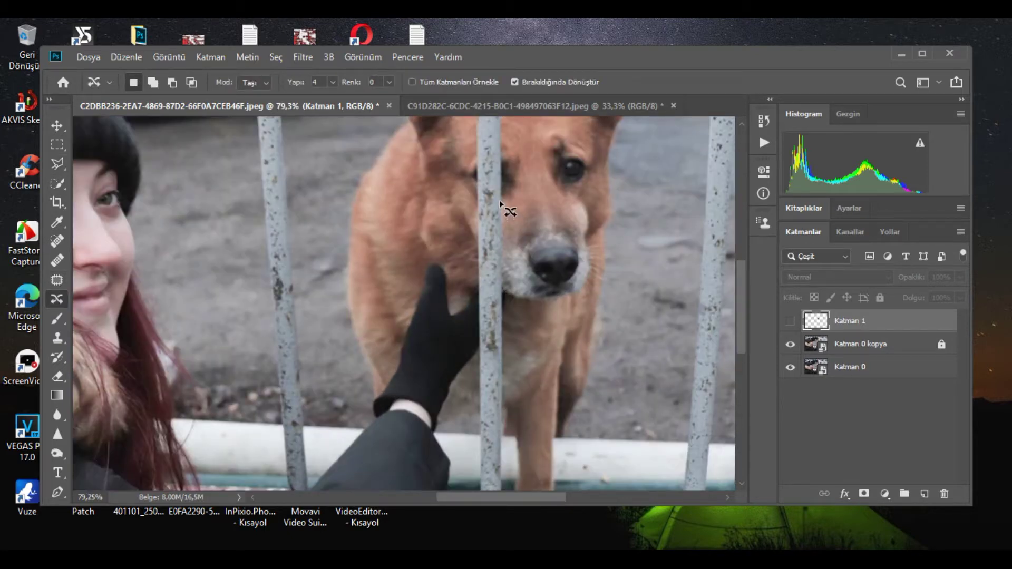
mouse_move(504, 201)
left_mouse_down()
mouse_move(479, 434)
mouse_move(485, 339)
mouse_move(470, 133)
mouse_move(480, 127)
mouse_move(503, 130)
mouse_move(510, 185)
mouse_move(511, 271)
left_mouse_up()
left_click(483, 234)
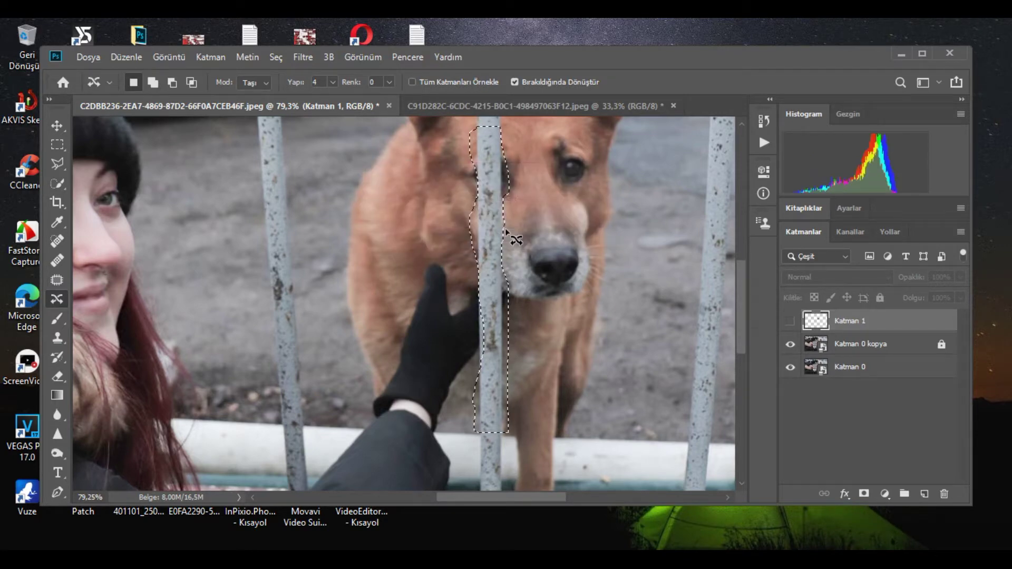
left_click_drag(528, 216, 516, 220)
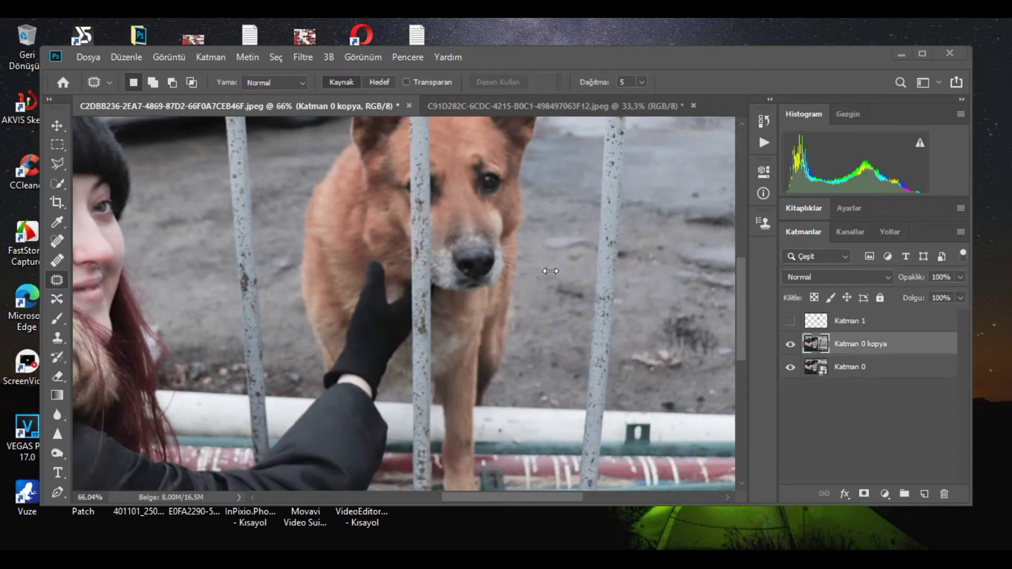
Patch the bar beside the dog with neighbouring ground texture, from the wet pavement down to the white pipe, and clear the selection.
mouse_move(418, 560)
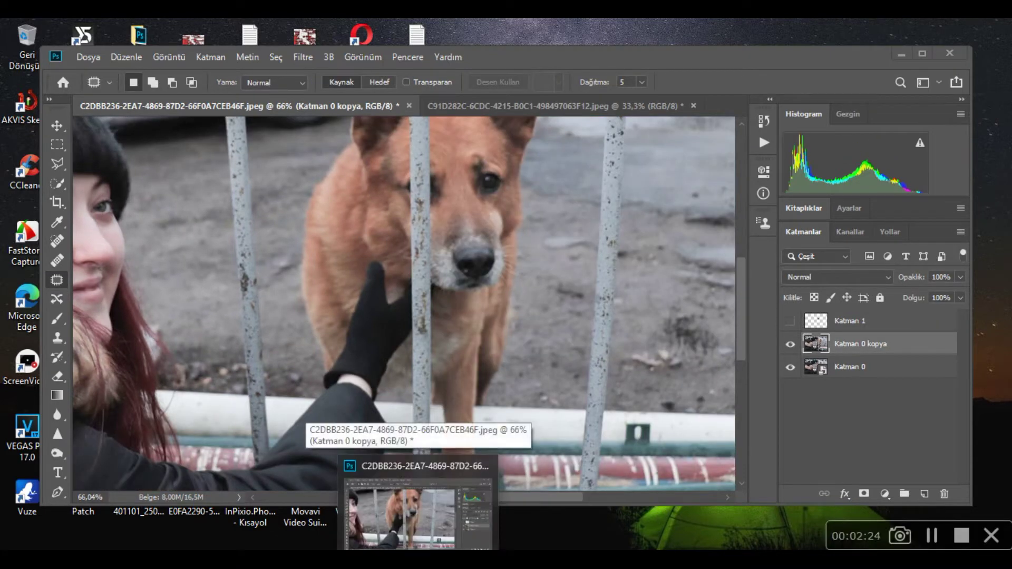
mouse_move(598, 149)
left_mouse_down()
mouse_move(590, 227)
mouse_move(630, 220)
mouse_move(627, 139)
mouse_move(600, 139)
mouse_move(612, 174)
mouse_move(639, 183)
left_mouse_up()
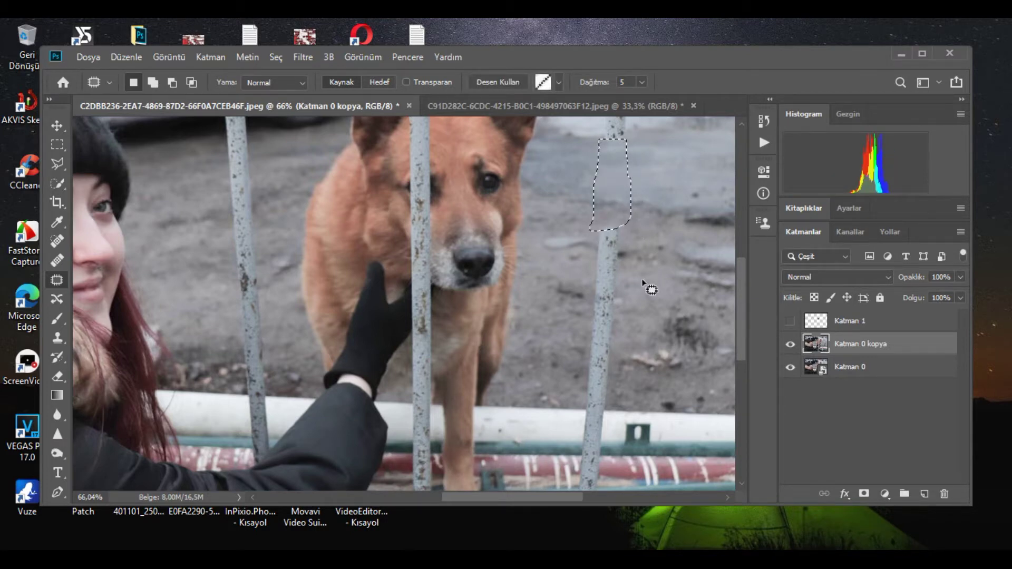
mouse_move(592, 226)
left_mouse_down()
mouse_move(578, 358)
mouse_move(588, 414)
mouse_move(581, 211)
left_mouse_up()
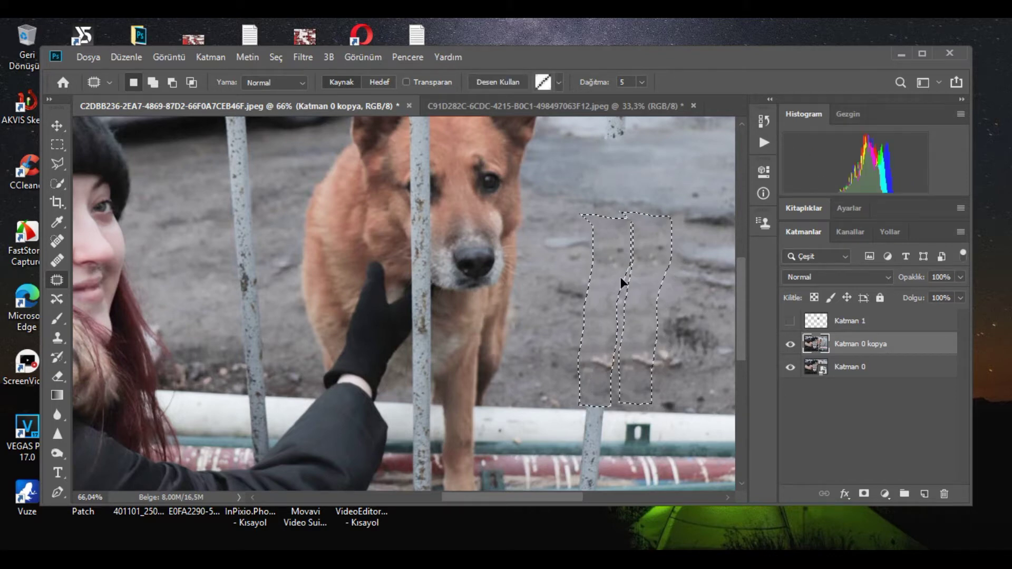
left_click_drag(599, 273, 581, 242)
key("ctrl+d")
Blend the patched ground beside the dog with the Healing Brush, reducing the brush size to 56.
key("j")
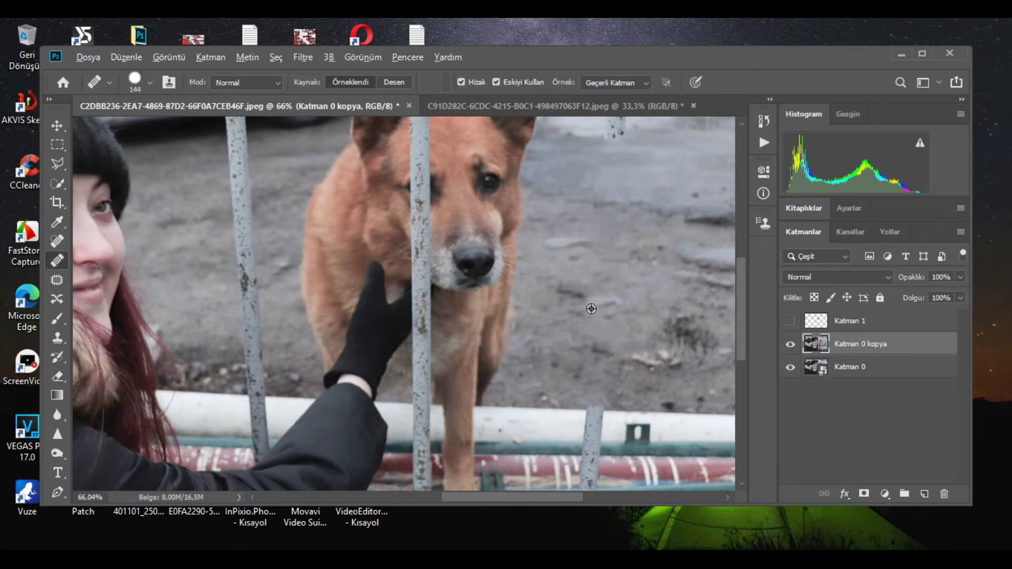
left_click_drag(592, 309, 580, 309)
scroll(626, 283, "up", 3)
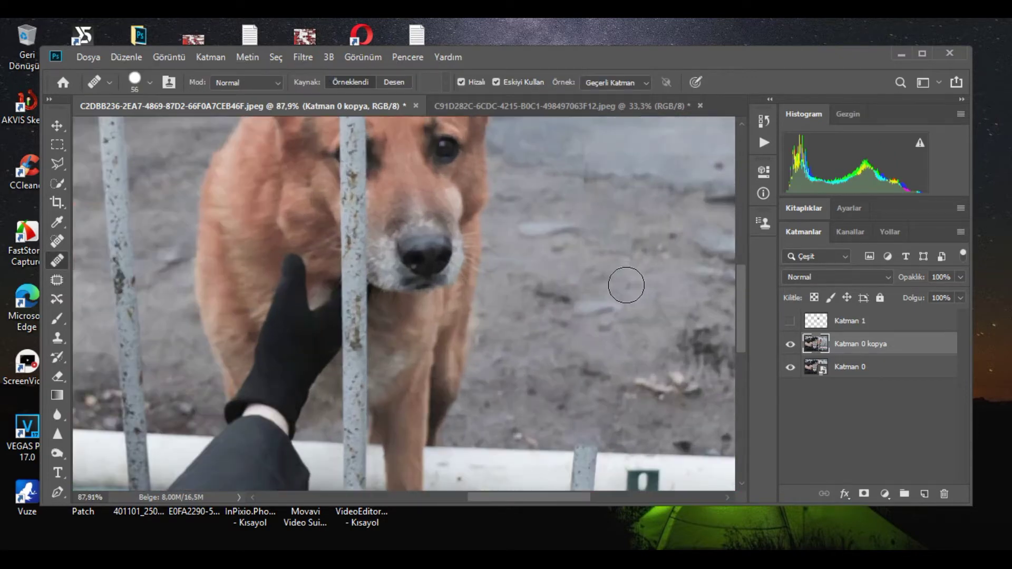
scroll(644, 314, "down", 2)
left_click(648, 338)
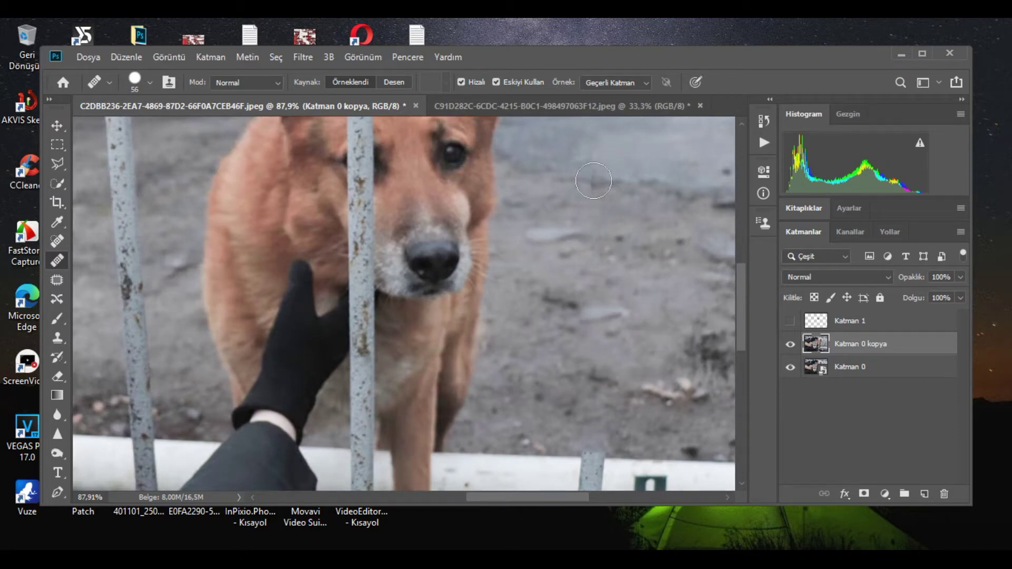
Clone neighbouring pipe texture over the rest of the same bar, from the white pipe down across the red and green pipes.
key("s")
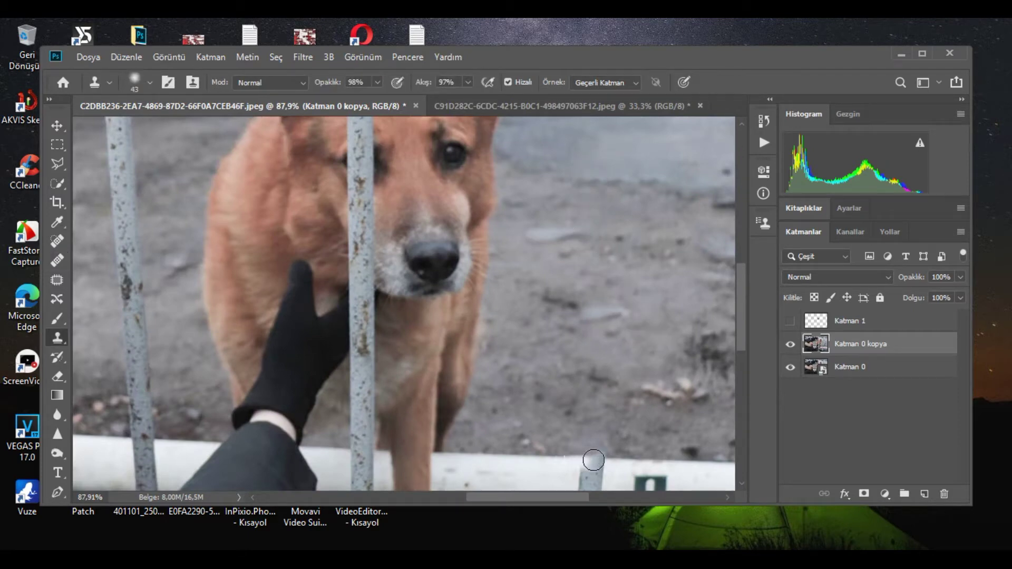
mouse_move(599, 464)
left_mouse_down()
mouse_move(584, 481)
mouse_move(596, 477)
mouse_move(576, 455)
mouse_move(588, 453)
left_mouse_up()
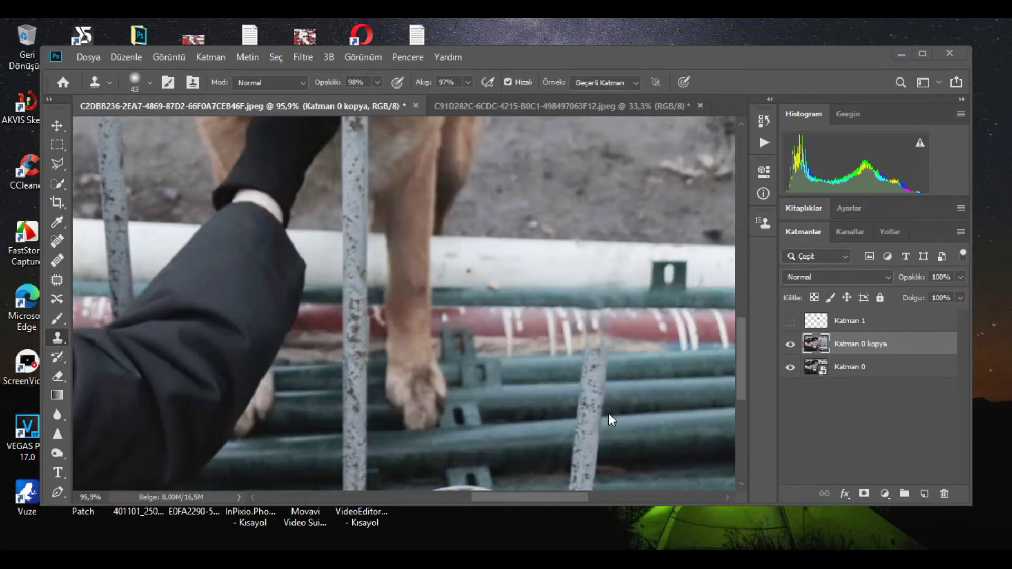
mouse_move(612, 409)
left_mouse_down()
mouse_move(633, 412)
mouse_move(596, 385)
left_mouse_up()
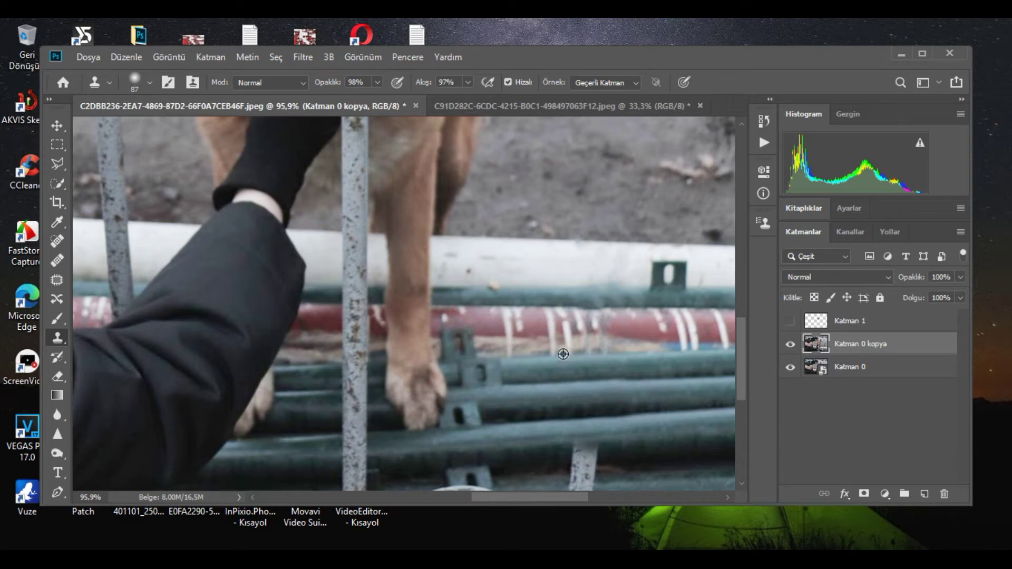
left_click(569, 355, "alt")
left_click(595, 352)
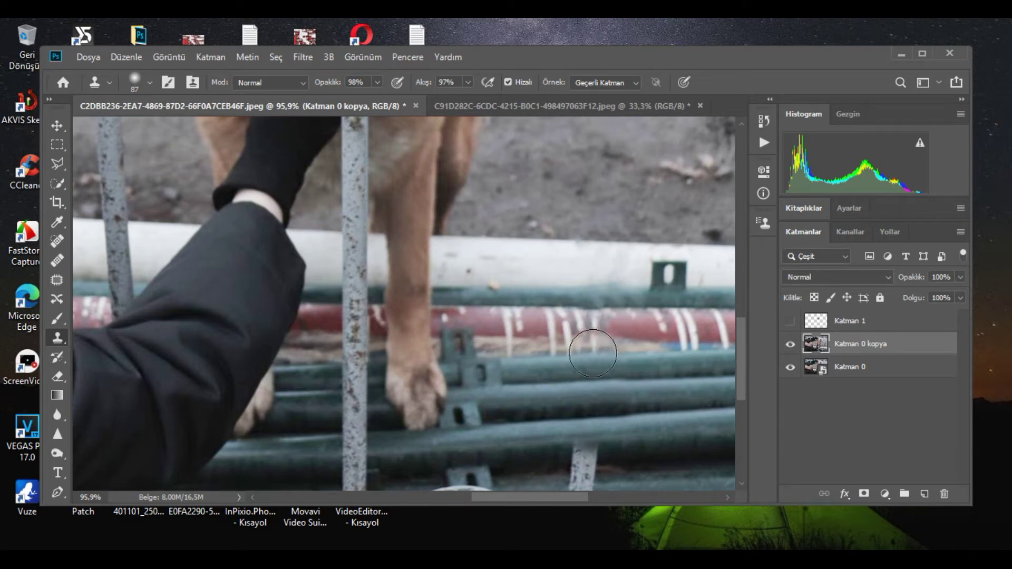
left_click(584, 469)
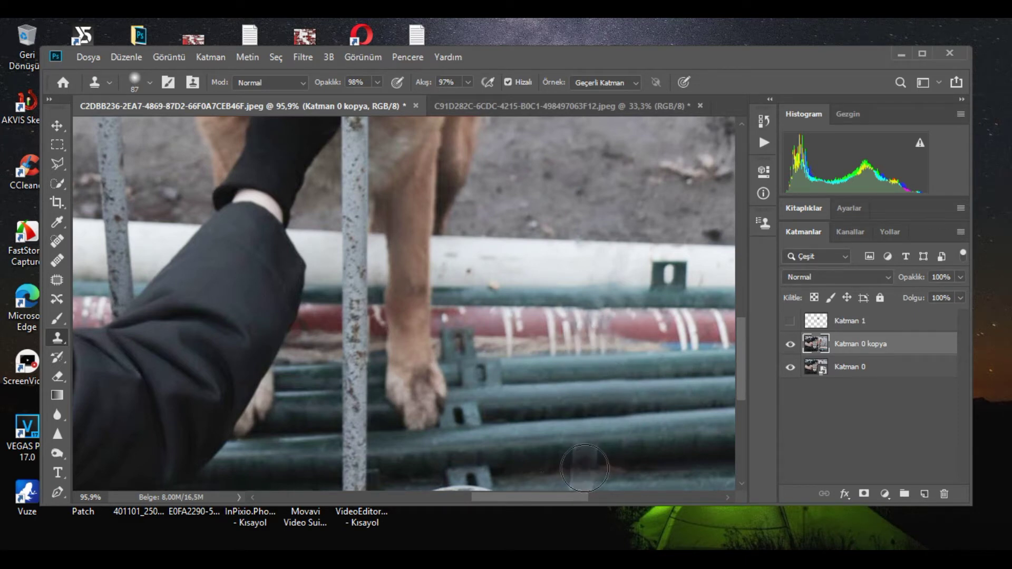
left_click(585, 469)
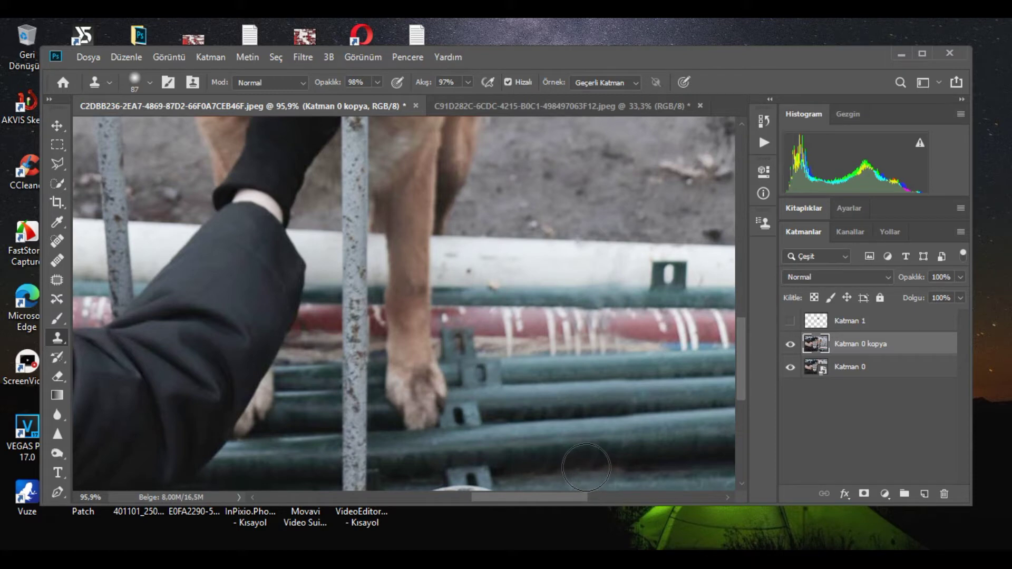
Examine the whole photo and the fence bars that remain, especially the one nearest the photo's right edge.
key("ctrl+0")
scroll(569, 351, "down", 2)
scroll(554, 318, "up", 2)
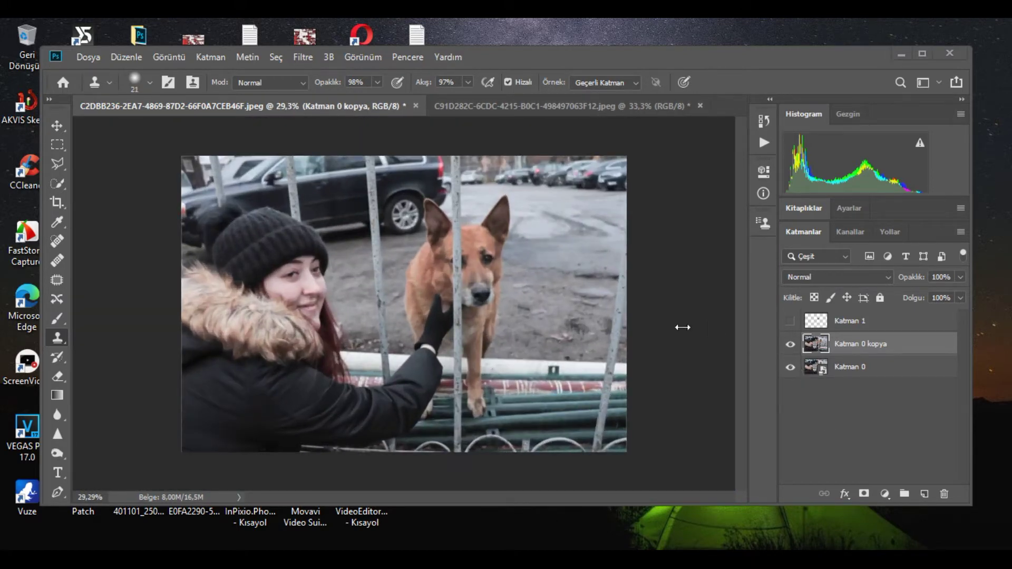
scroll(683, 327, "down", 1)
scroll(583, 247, "up", 2)
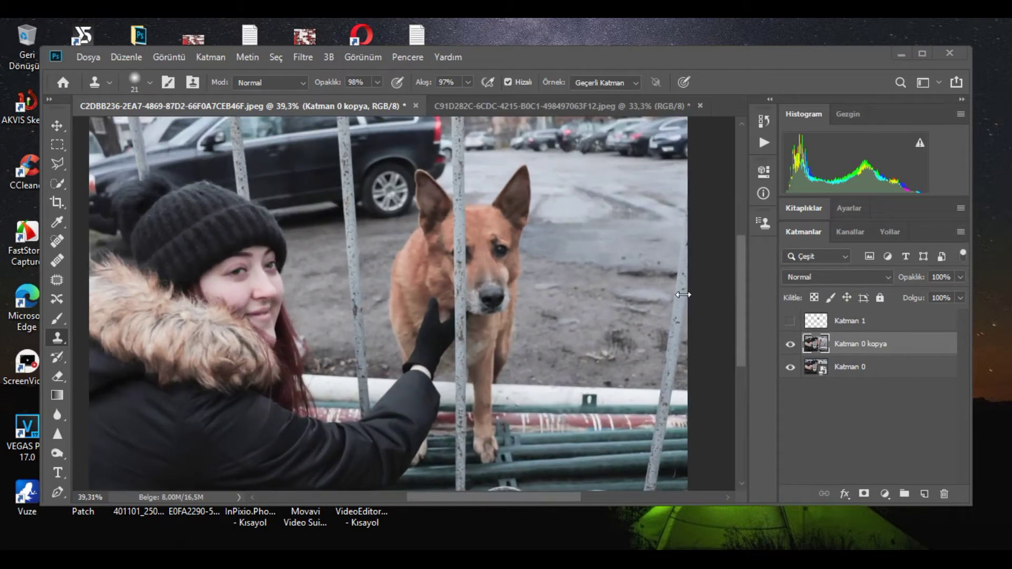
scroll(614, 315, "down", 1)
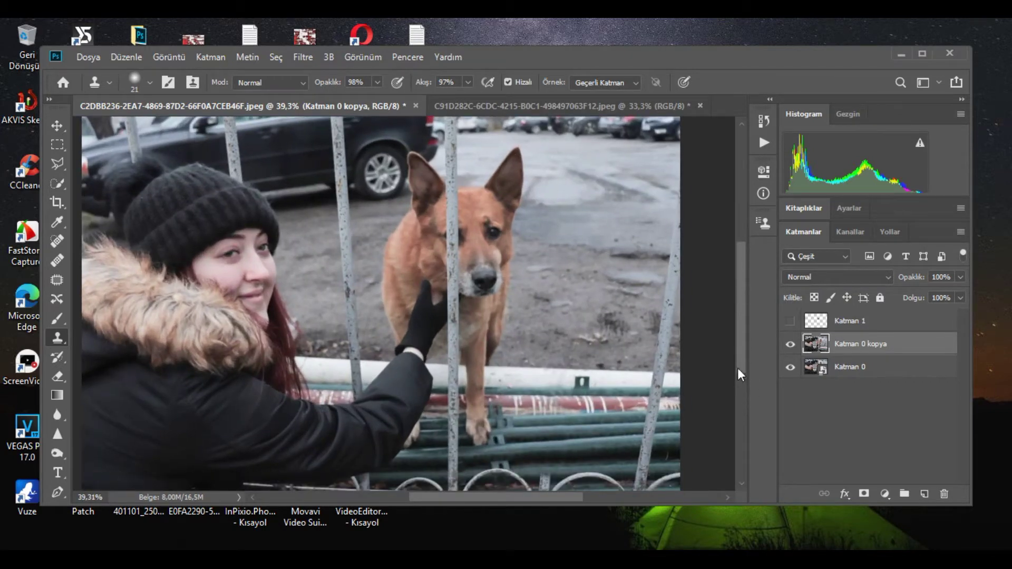
scroll(746, 385, "down", 2)
scroll(668, 403, "up", 2)
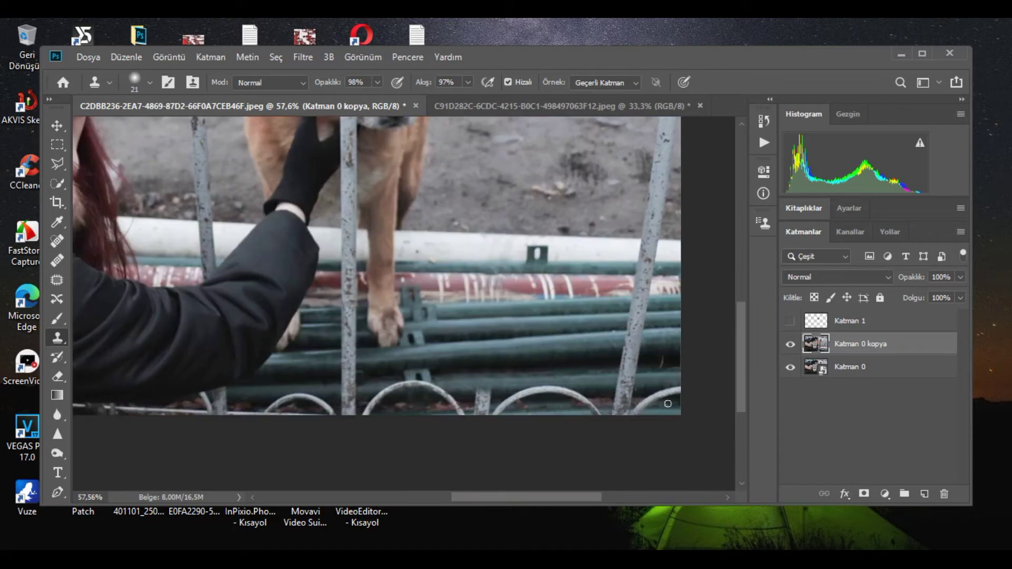
Enlarge the Clone Stamp brush to 71 and clone green pipe texture over the lower section of the rightmost bar.
scroll(668, 403, "up", 3)
key("bracketright")
key("bracketright")
key("bracketright")
key("bracketright")
key("bracketright")
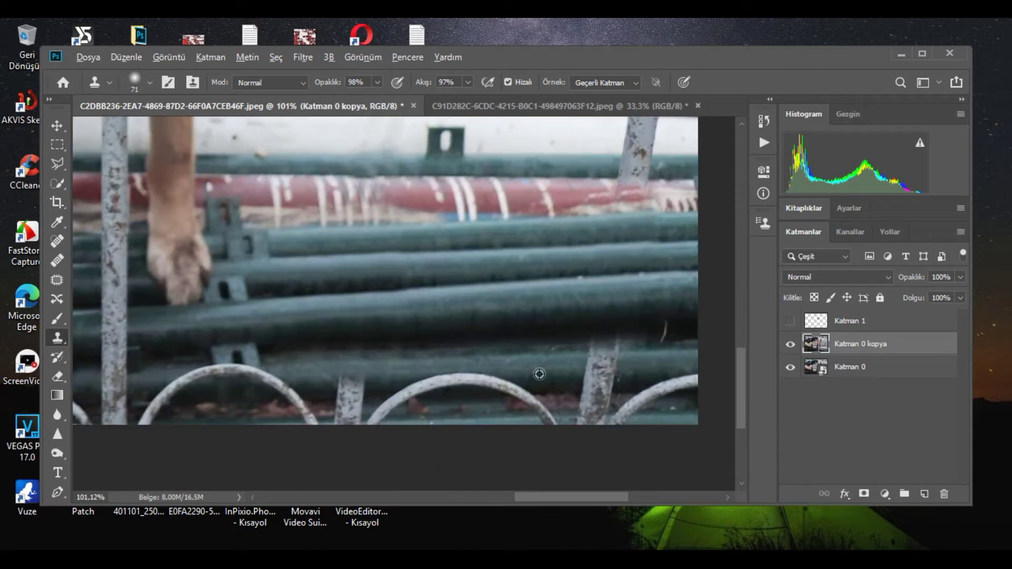
left_click(553, 362, "alt")
left_click_drag(601, 363, 609, 355)
Clone the dark background over the foot of the rightmost bar, between the two fence arches.
right_click(557, 396, "alt")
left_click(557, 395, "alt")
left_click_drag(584, 400, 618, 385)
left_click(591, 397)
Undo the stray clone stroke and rework the area around the rightmost bar's foot with fresh pipe texture.
left_click(583, 380, "alt")
left_click(528, 407)
key("ctrl+z")
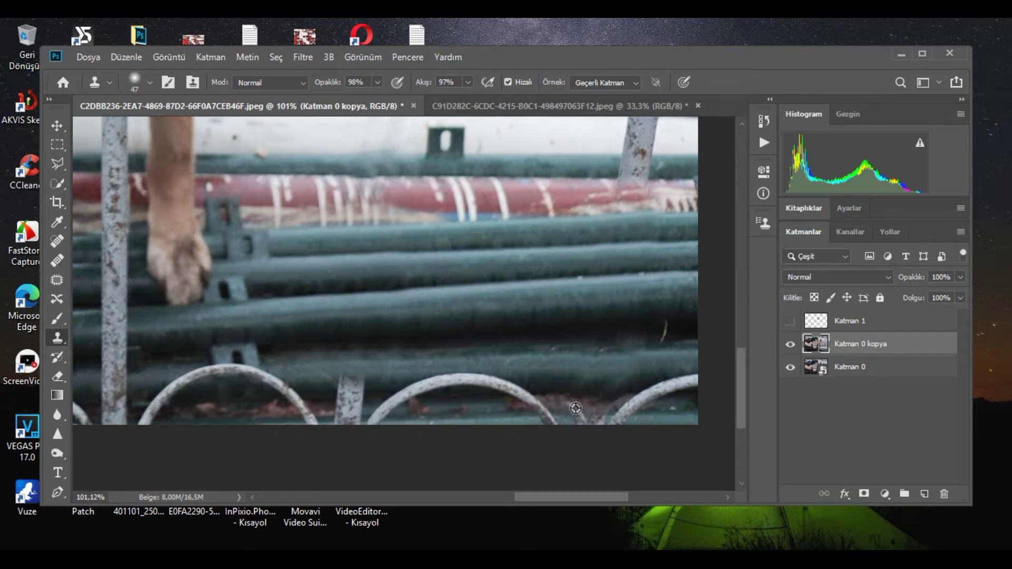
left_click_drag(564, 365, 570, 365, "alt")
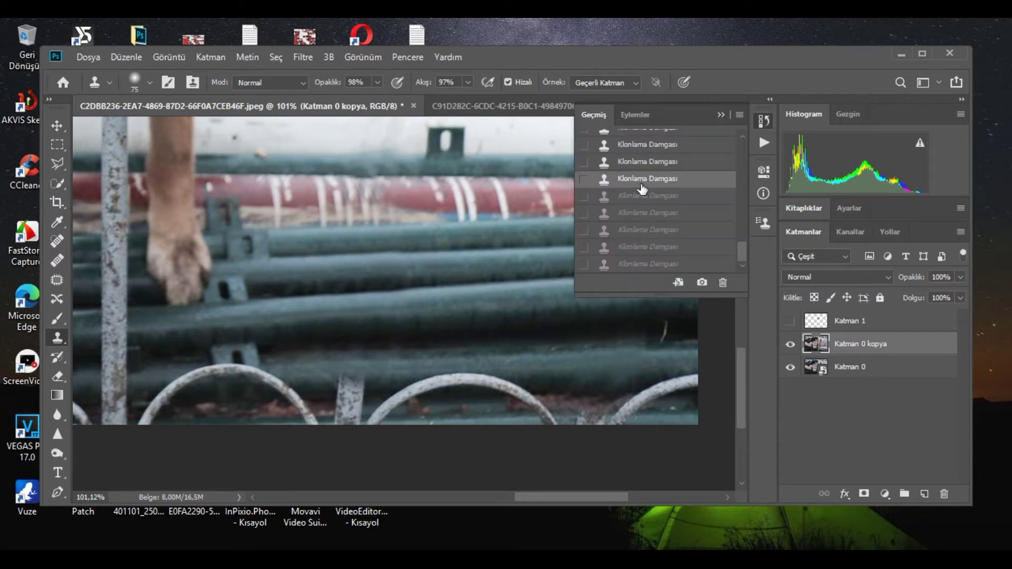
left_click_drag(629, 359, 619, 353)
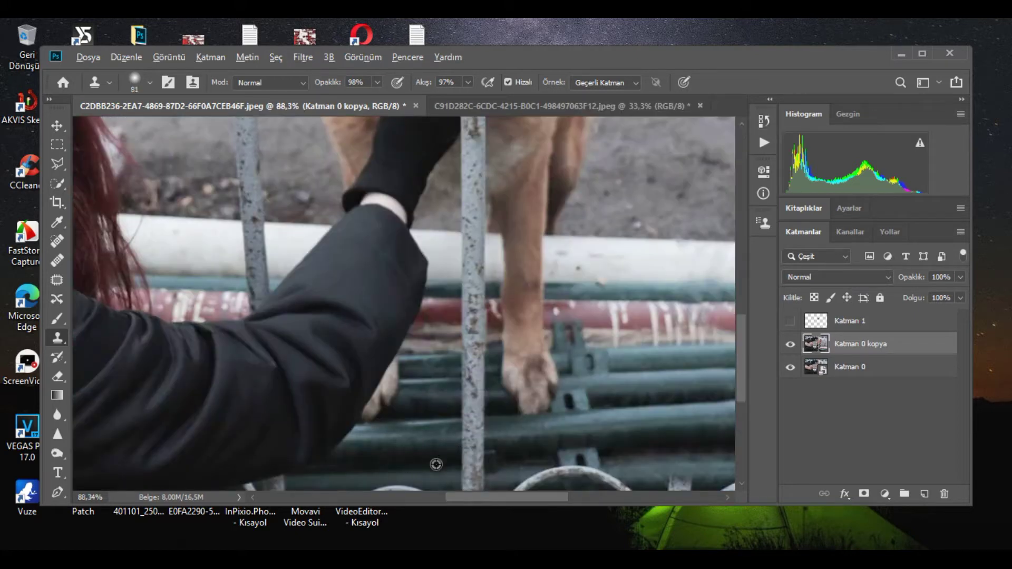
Clone over the central bar from the green pipes up across the dog's chest and the gloved hand.
left_click_drag(437, 464, 427, 469)
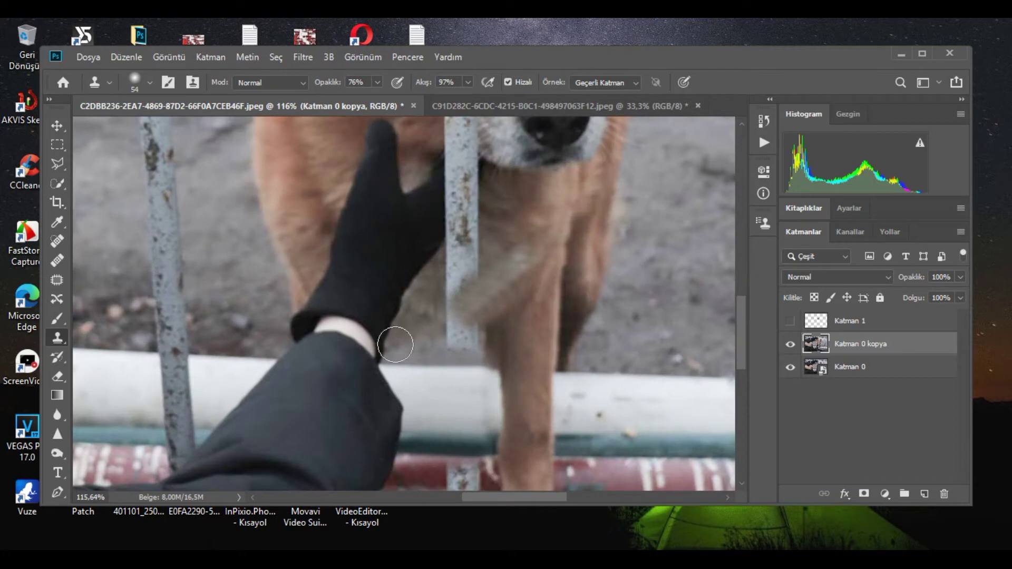
mouse_move(470, 322)
left_mouse_down()
mouse_move(497, 307)
mouse_move(469, 329)
left_mouse_up()
left_click(440, 246, "alt")
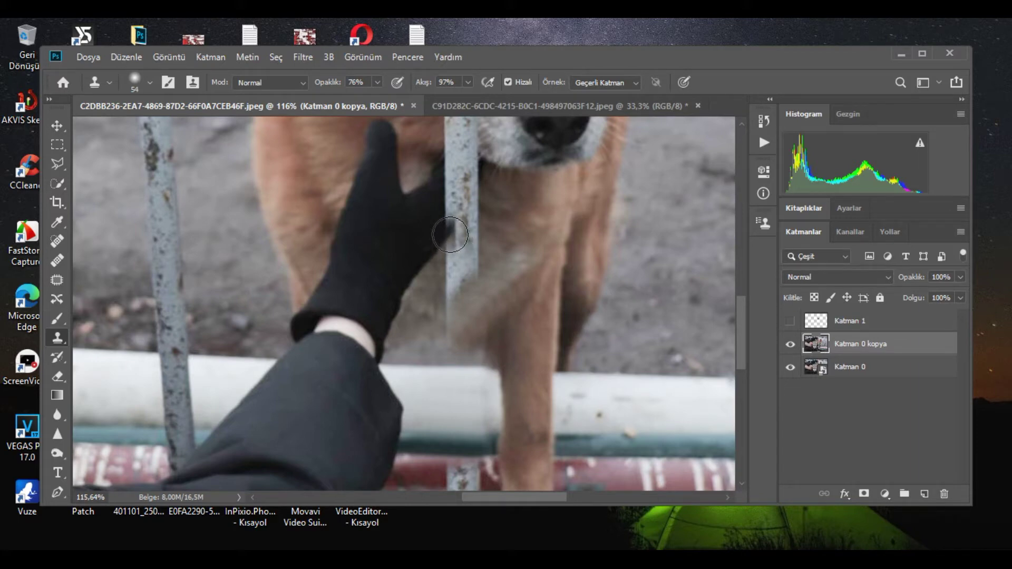
scroll(456, 169, "down", 3)
scroll(458, 166, "up", 4)
left_click_drag(459, 165, 449, 166)
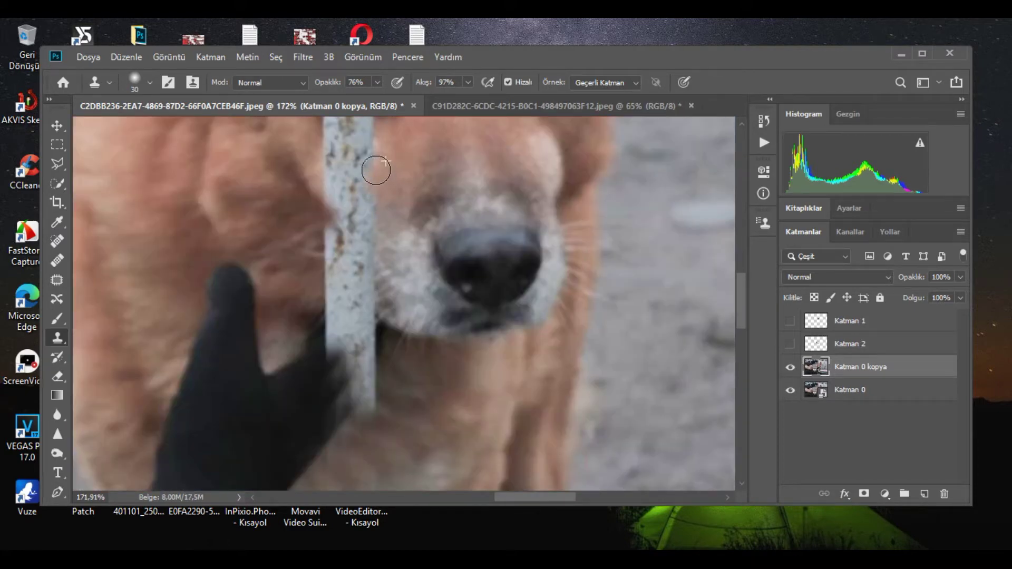
Scale the mirrored eye on Katman 1 to 105.80%, start warping it over the bar, and set the layer's opacity to 56%.
scroll(268, 225, "down", 2)
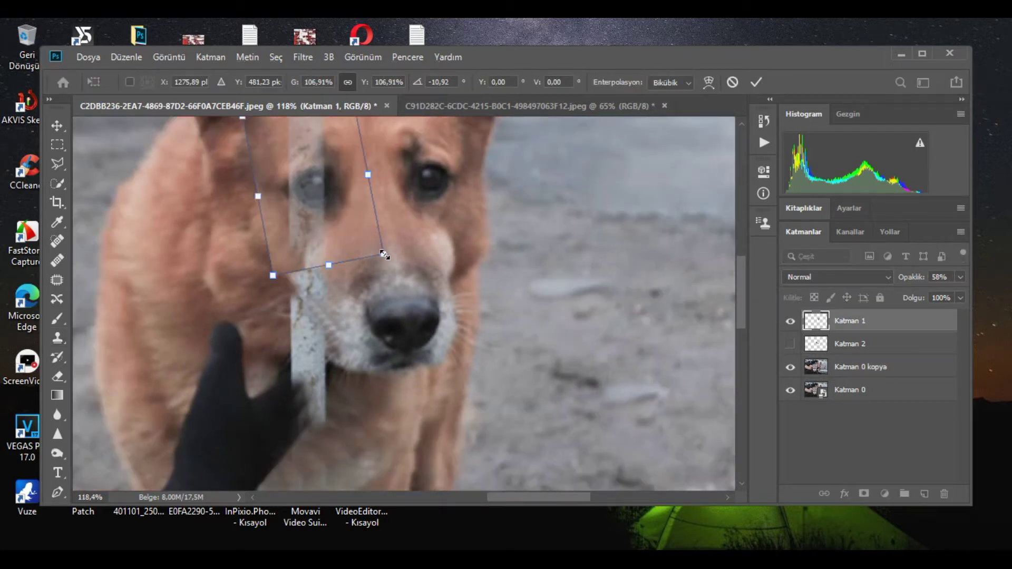
left_click_drag(385, 255, 382, 252)
right_click(366, 230)
left_click(413, 320)
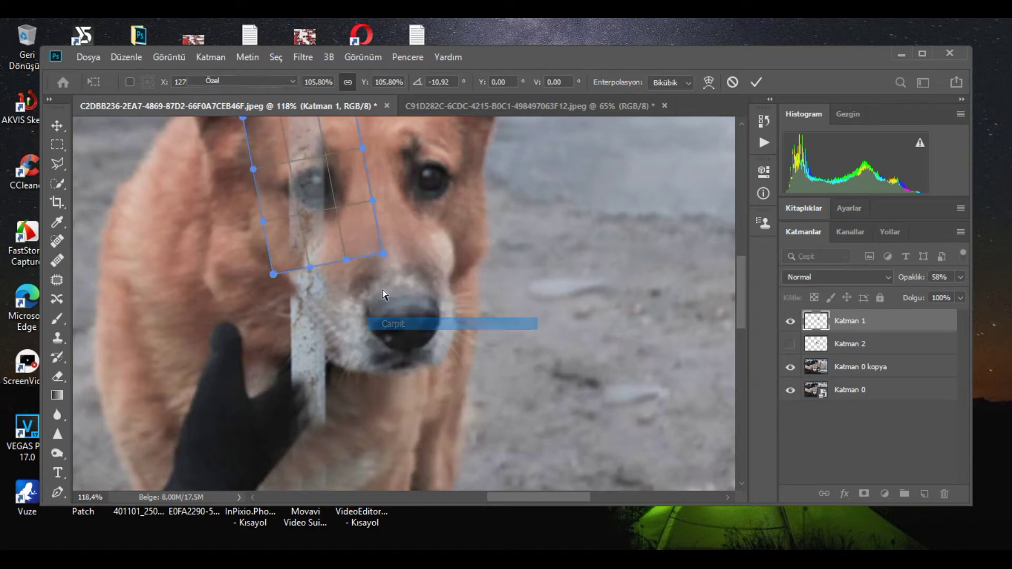
left_click_drag(916, 282, 914, 282)
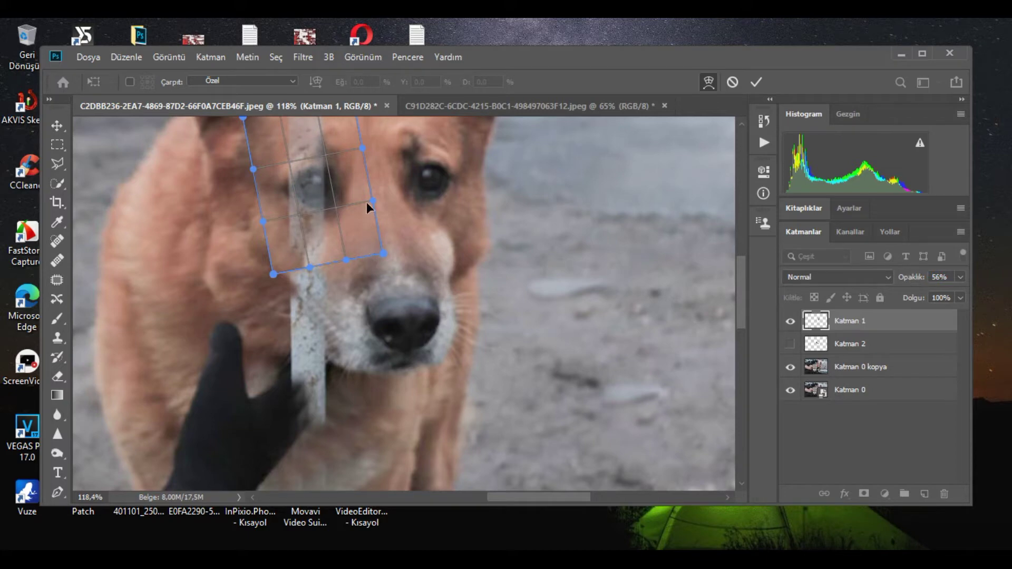
Blend the hard edges of the mirrored eye patch on Katman 1 into the surrounding fur with the Eraser at 53% opacity.
scroll(344, 244, "down", 3)
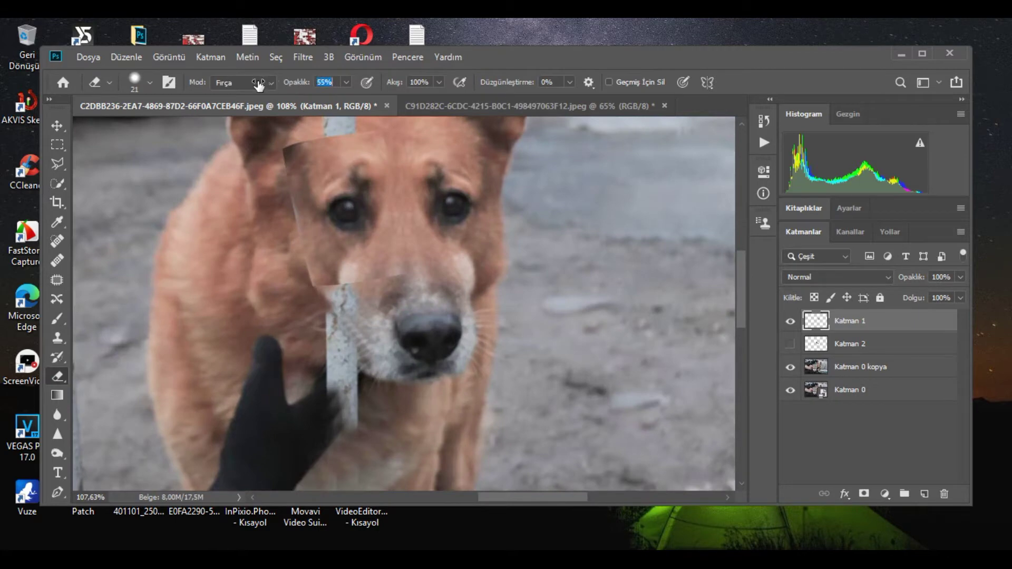
left_click_drag(258, 83, 254, 82)
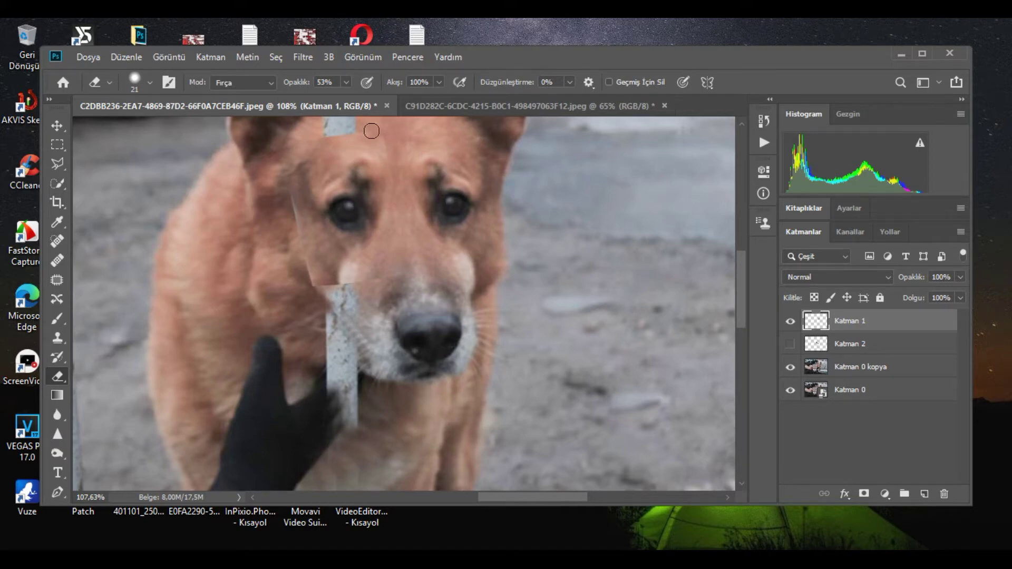
scroll(348, 222, "down", 3)
scroll(334, 281, "up", 2)
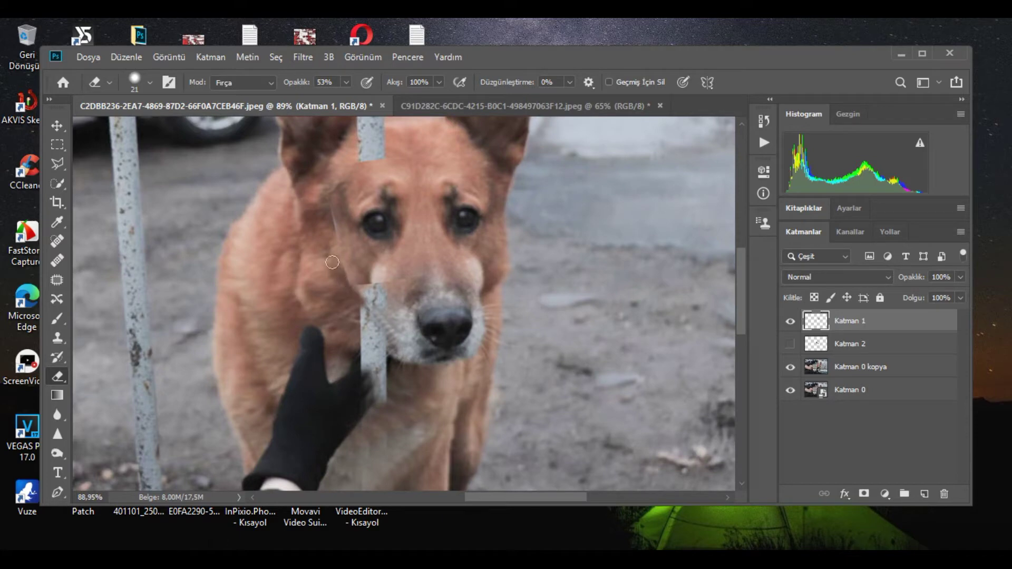
left_click_drag(339, 265, 332, 220)
scroll(380, 286, "down", 4)
scroll(416, 249, "up", 5)
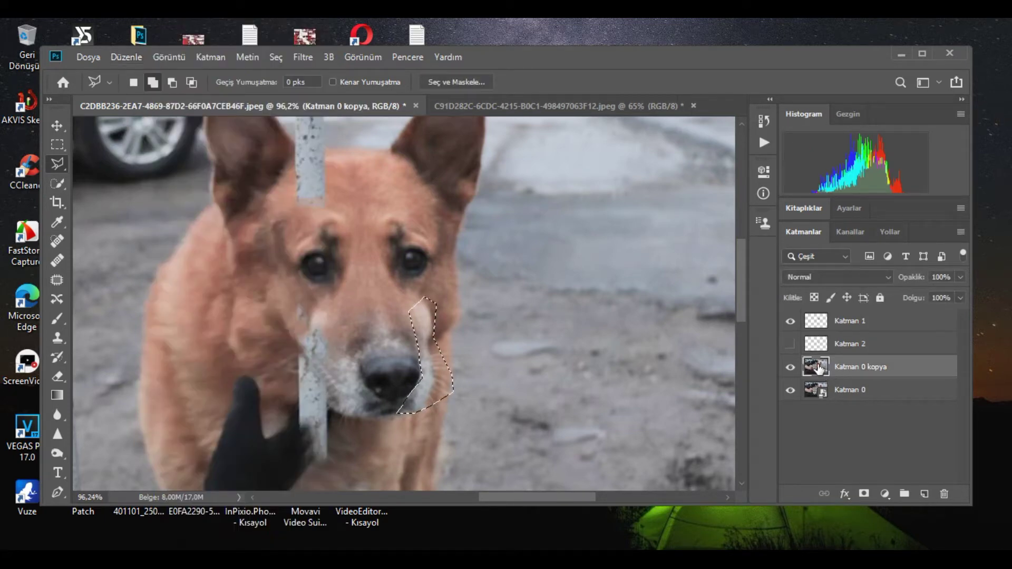
left_click(823, 321)
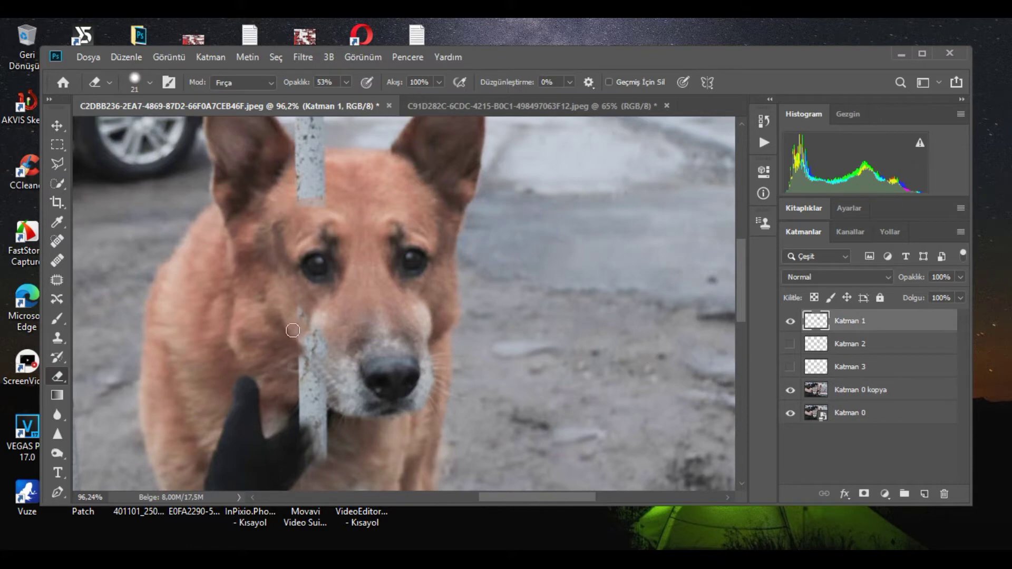
scroll(293, 331, "up", 3)
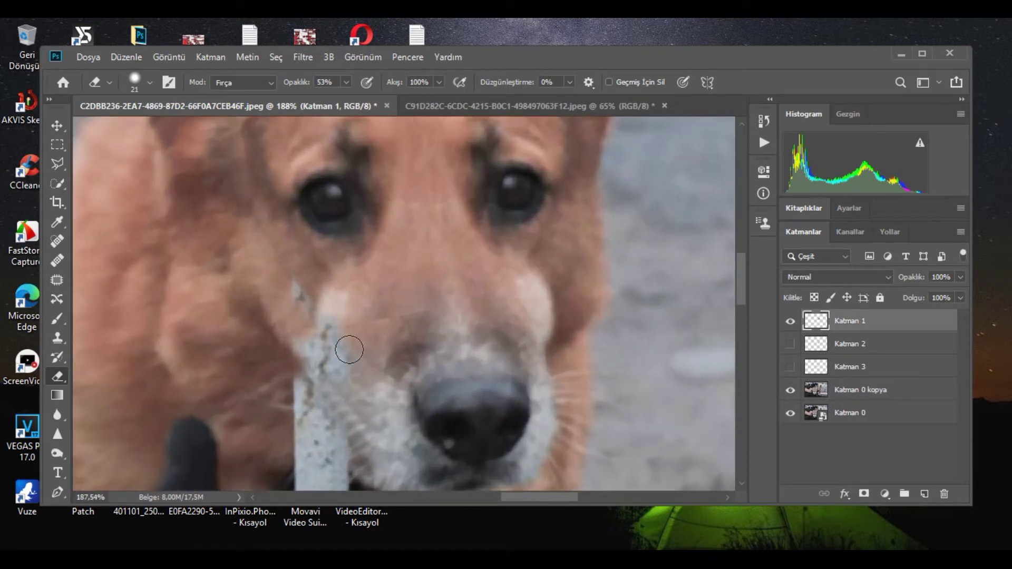
Clone pale muzzle fur and reddish cheek fur over the bar beside the dog's muzzle on Katman 0 kopya.
left_click_drag(366, 420, 331, 368)
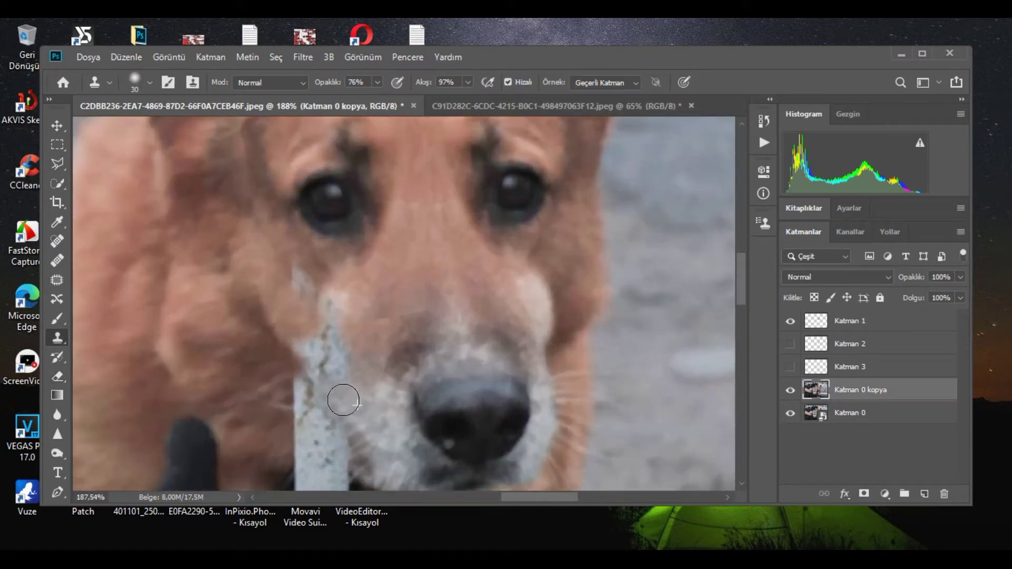
left_click(392, 484, "alt")
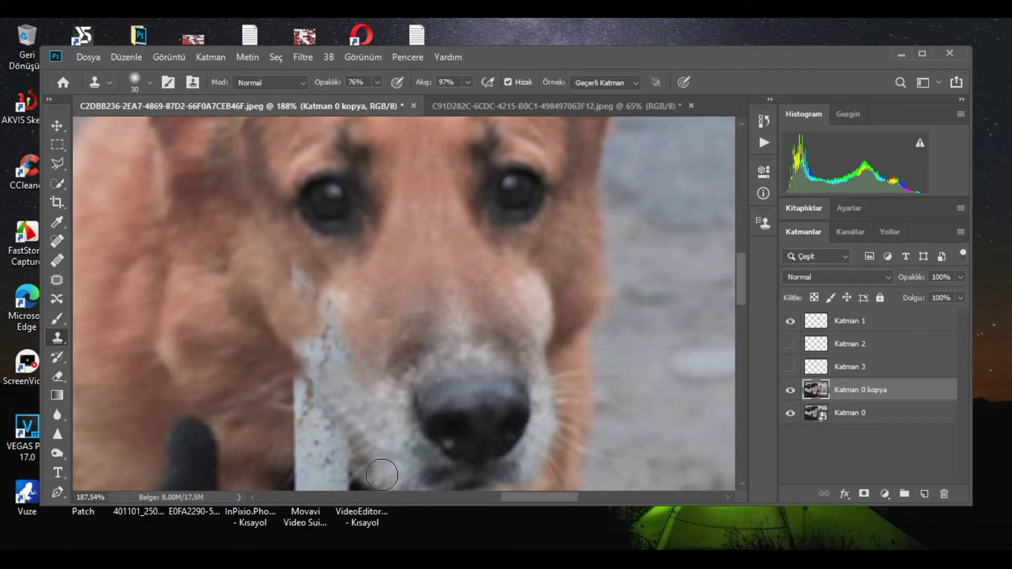
scroll(369, 465, "down", 3)
left_click(271, 303, "alt")
left_click_drag(297, 316, 305, 344)
Clone neck fur and black glove texture over the bar section between the muzzle and the gloved thumb.
left_click(264, 373, "alt")
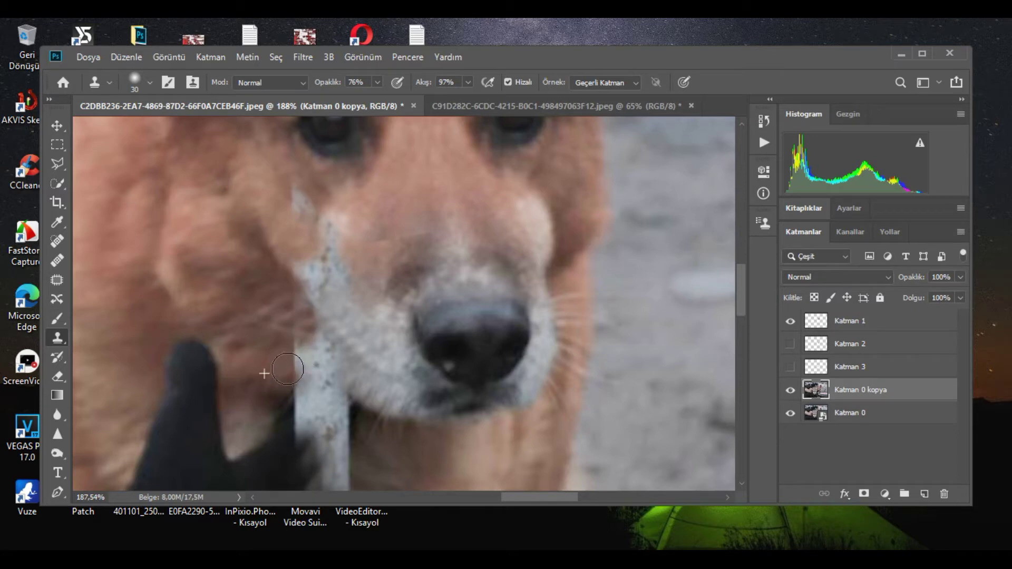
left_click_drag(305, 361, 327, 369)
left_click_drag(309, 414, 308, 453)
left_click(310, 454)
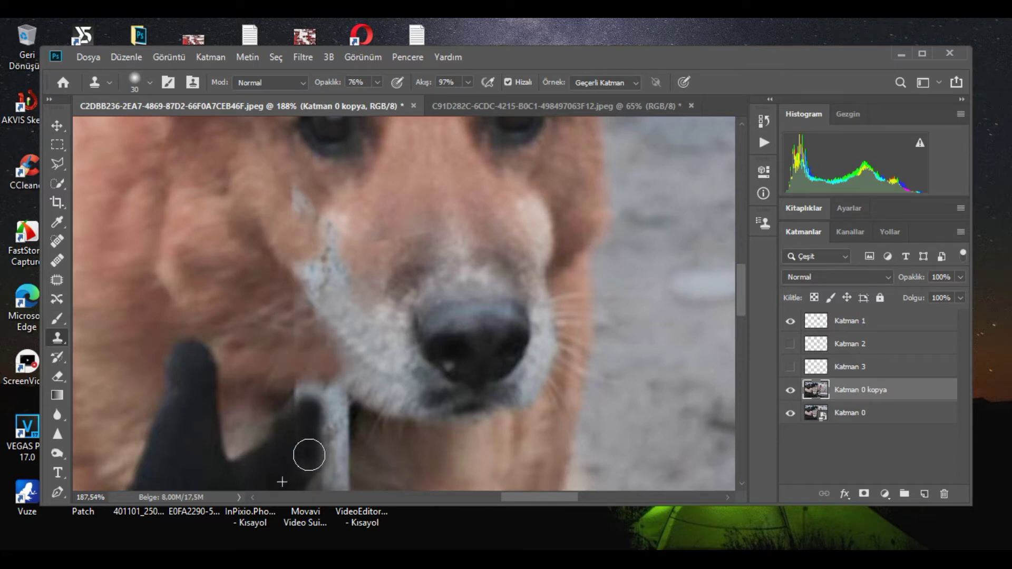
left_click(253, 451, "alt")
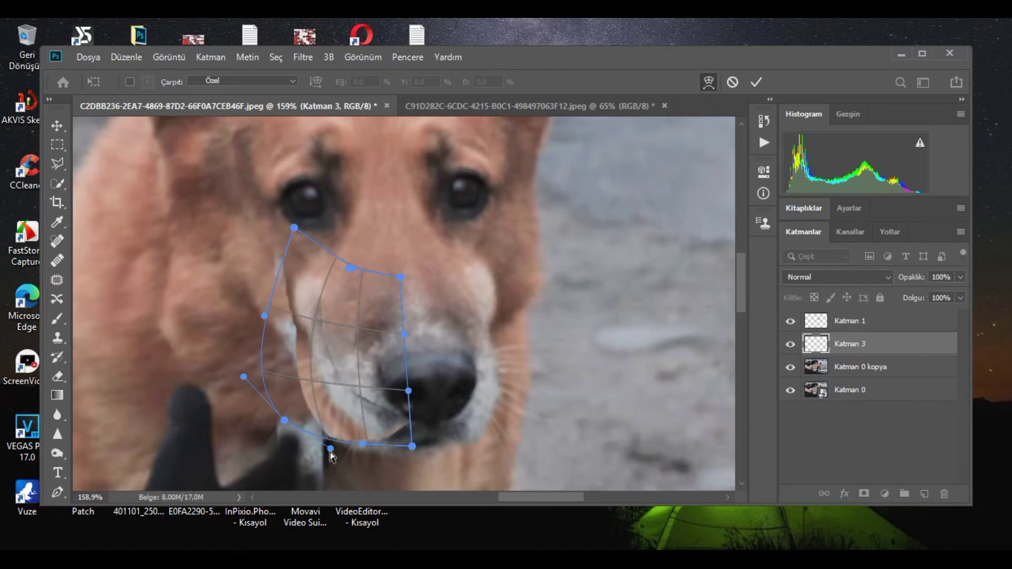
Try to warp the copied cheek patch on Katman 3 over the bar beside the muzzle, and delete that layer.
left_click_drag(331, 454, 378, 432)
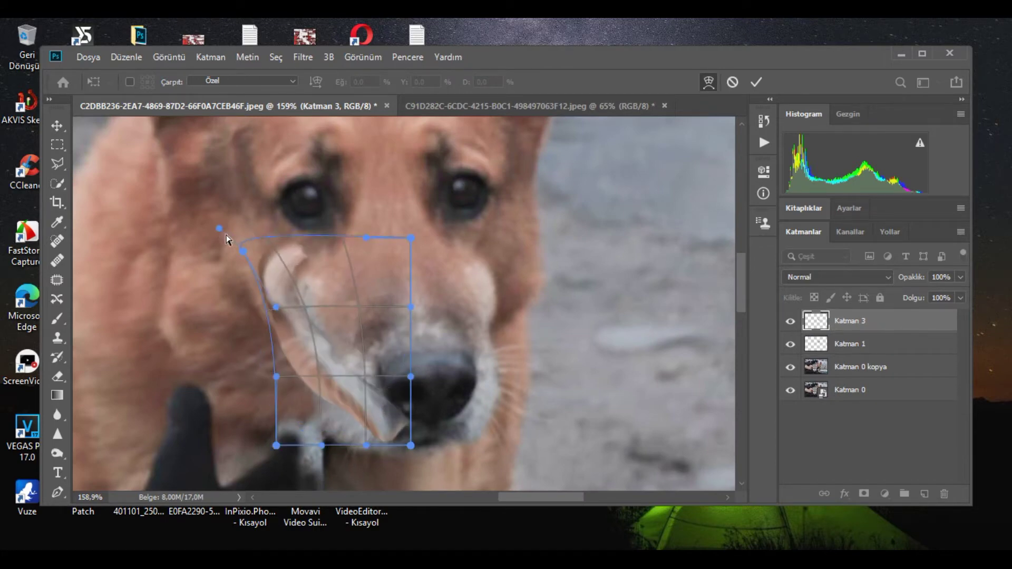
left_click_drag(222, 232, 245, 242)
left_click_drag(293, 301, 304, 300)
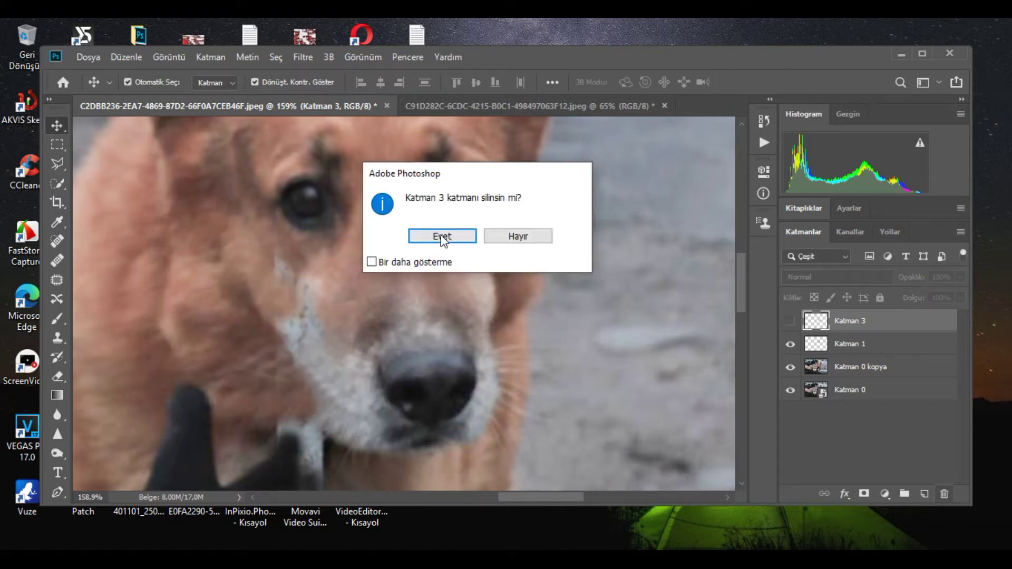
left_click(442, 238)
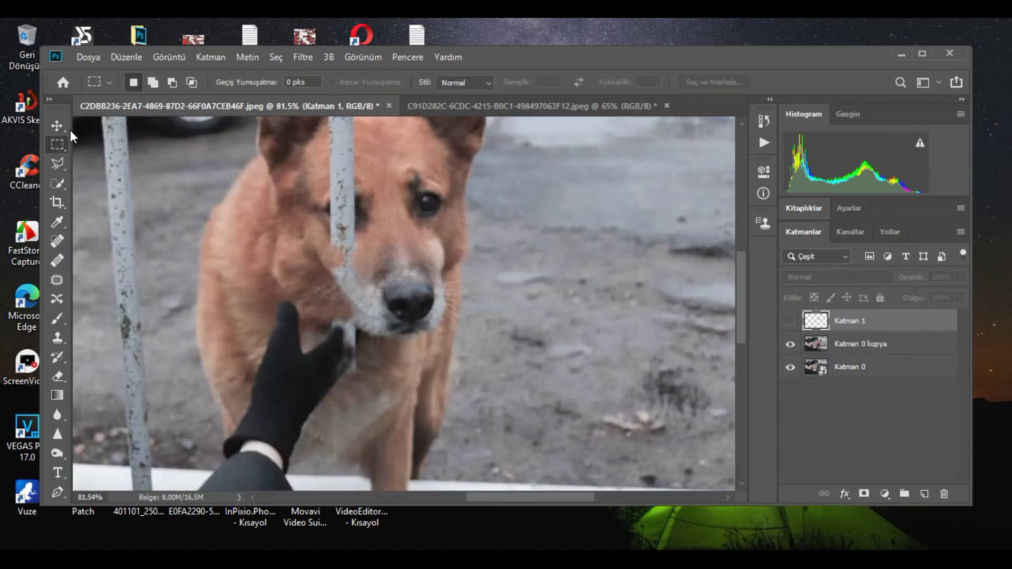
Outline the unobstructed half of the dog's face with the Polygonal Lasso and paste a copy from Katman 0 kopya onto a new layer.
left_click(62, 165)
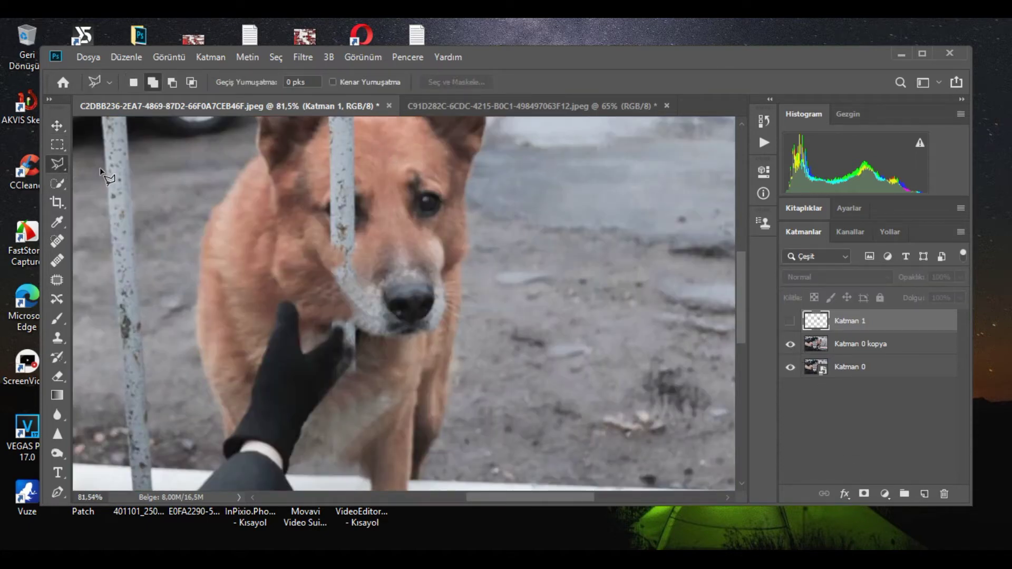
left_click(375, 139)
left_click(412, 343)
double_click(459, 154)
key("ctrl+d")
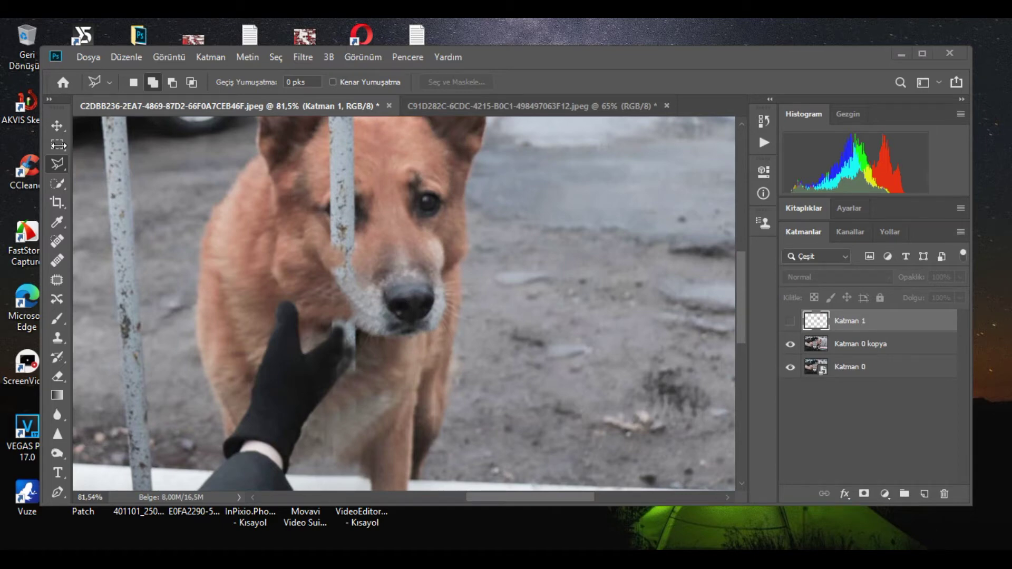
key("ctrl+z")
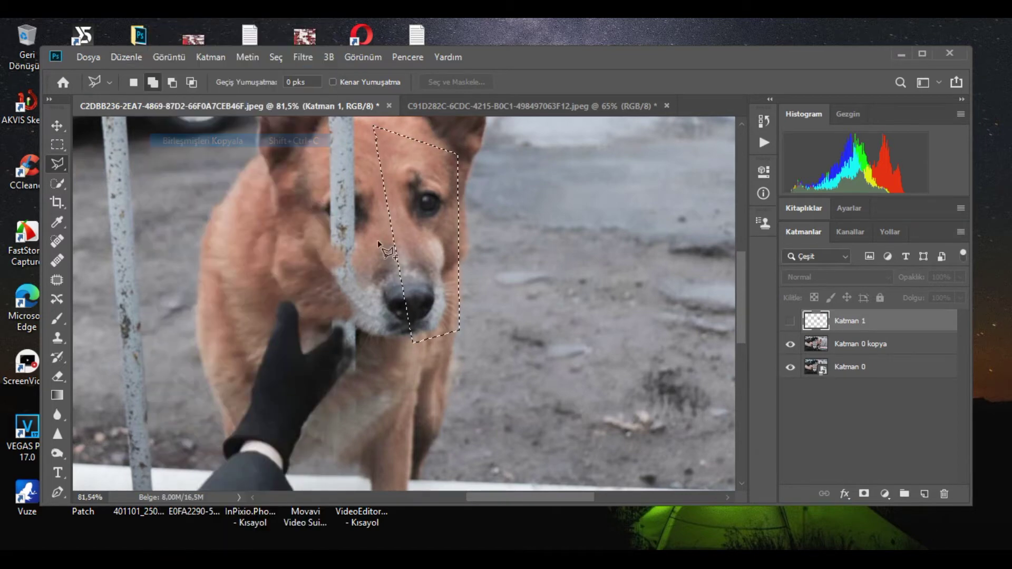
left_click(865, 349)
left_click(116, 56)
left_click(165, 154)
left_click(60, 126)
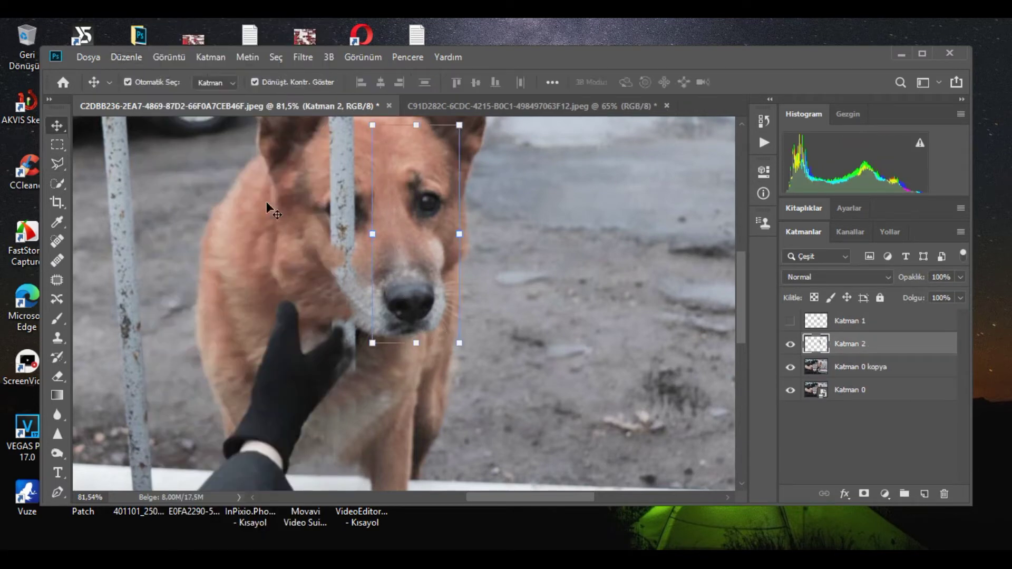
Mirror the half-face copy on Katman 2, rotate it to -19.72°, and align it over the barred side of the dog's face.
left_click_drag(459, 343, 451, 332)
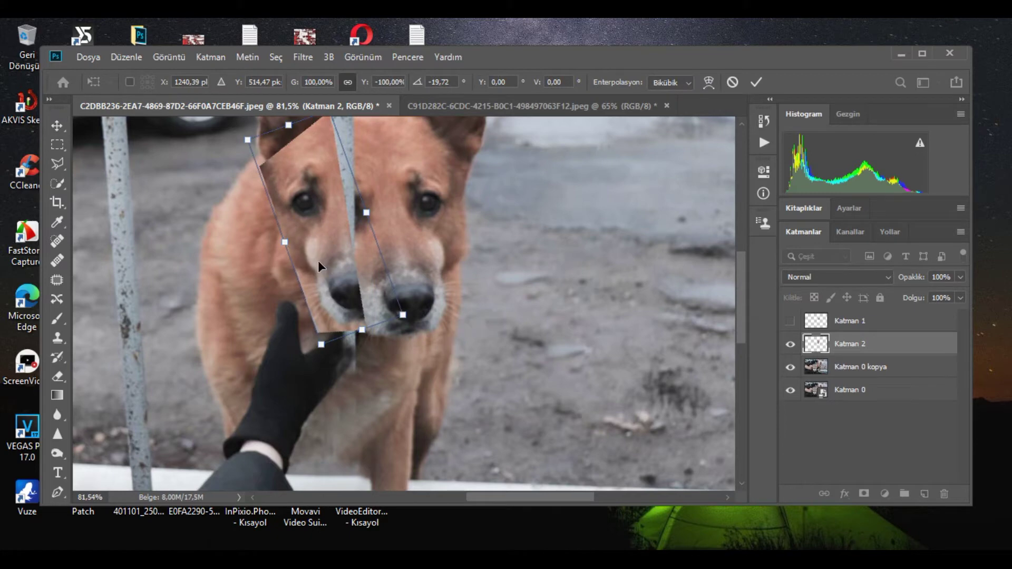
left_click_drag(326, 255, 317, 277)
scroll(359, 264, "up", 5)
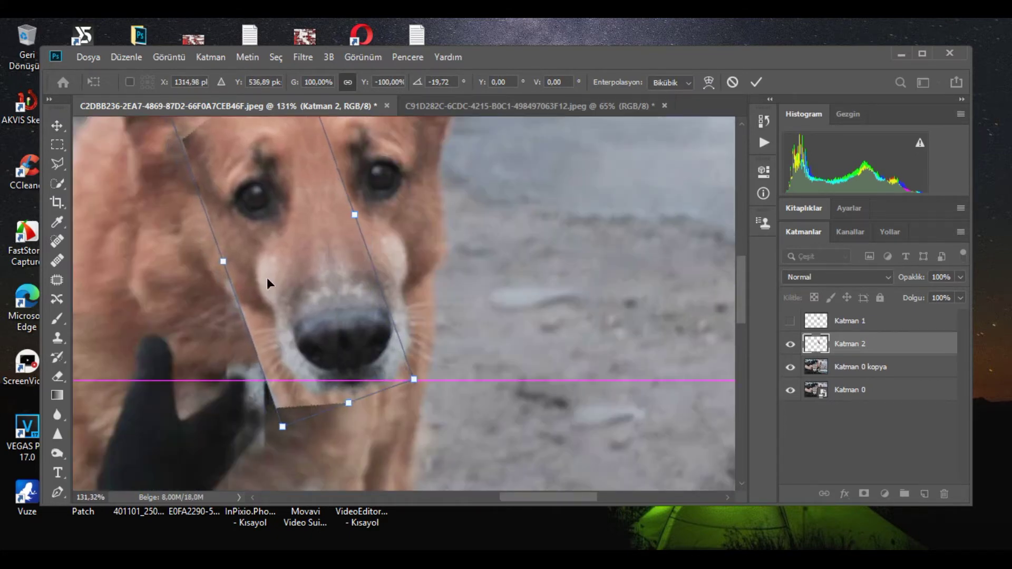
left_click_drag(223, 263, 208, 270)
scroll(324, 268, "down", 6)
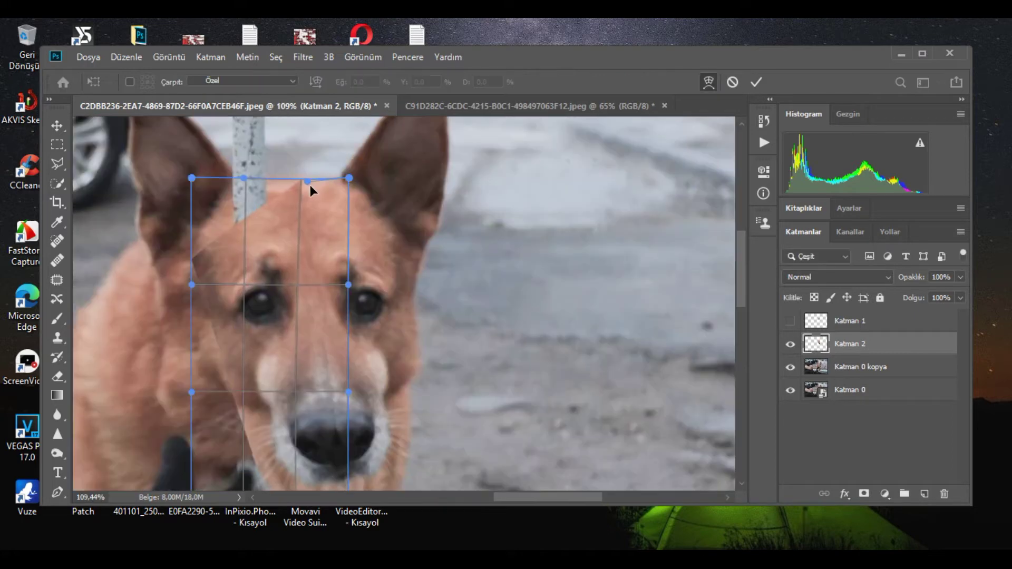
Warp the mirrored half-face on Katman 2 at the forehead, outer cheek and chin to fit the dog's head.
left_click_drag(310, 185, 299, 194)
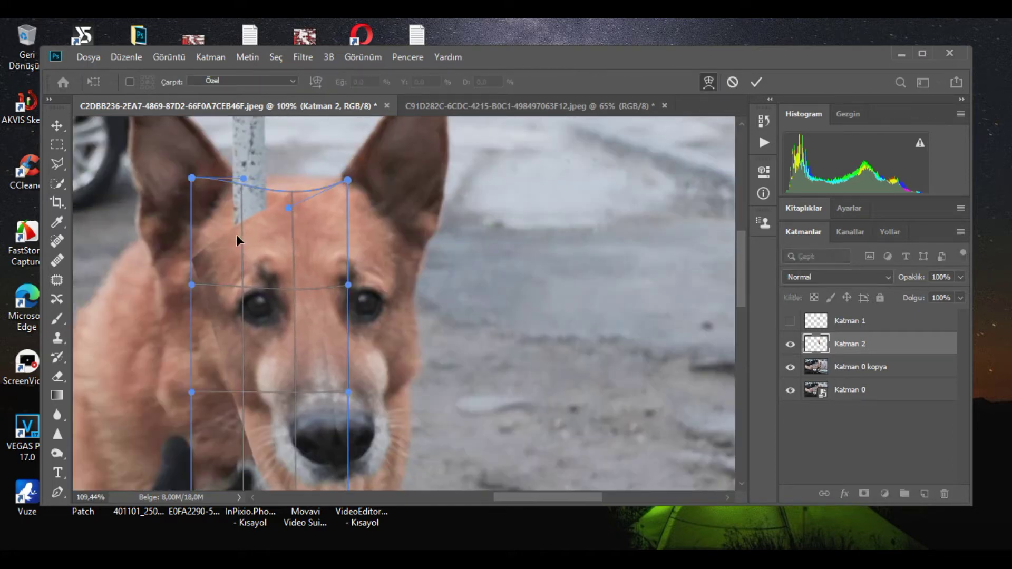
left_click_drag(193, 281, 170, 388)
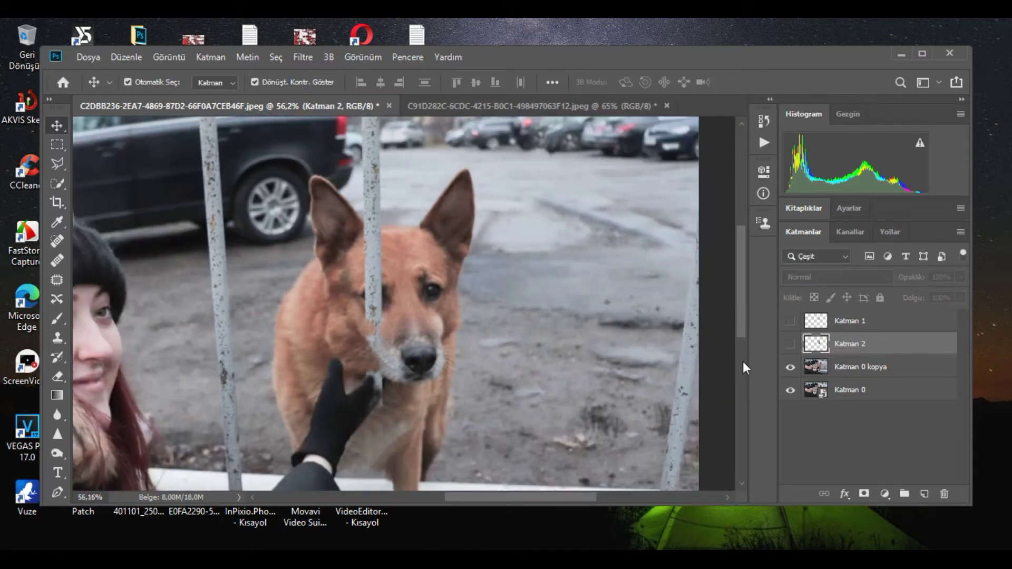
left_click(789, 369)
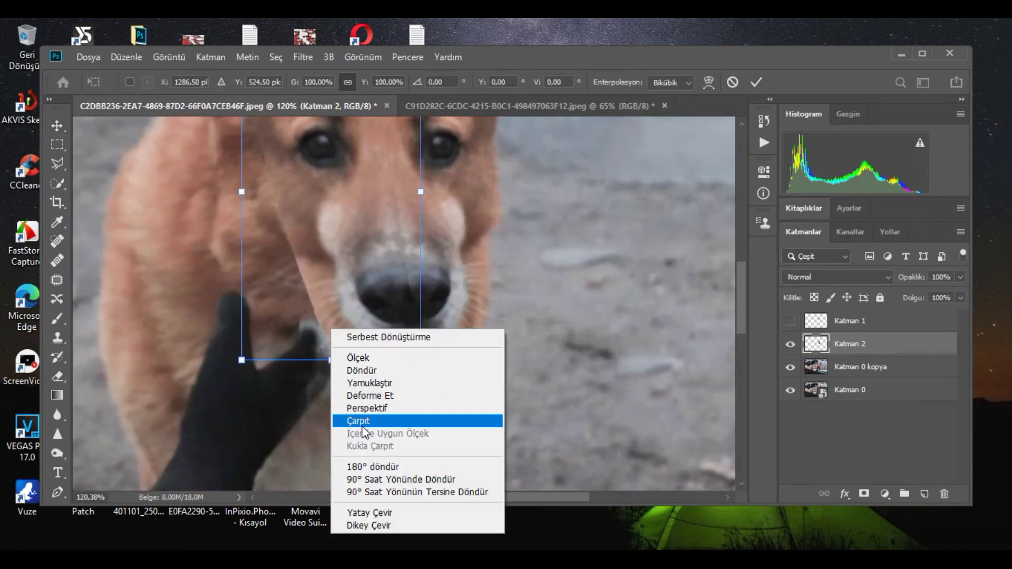
left_click(364, 420)
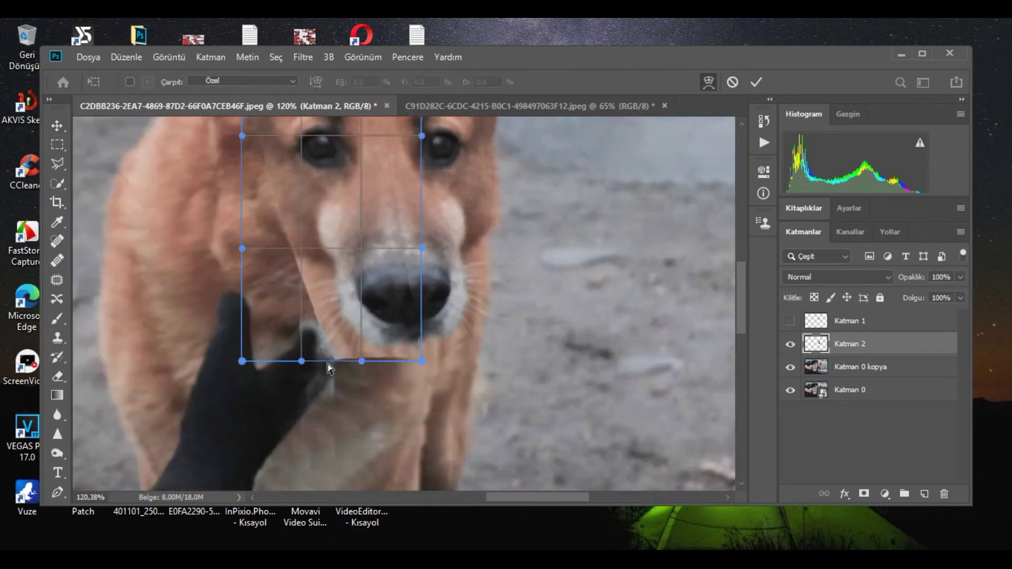
left_click_drag(362, 365, 359, 357)
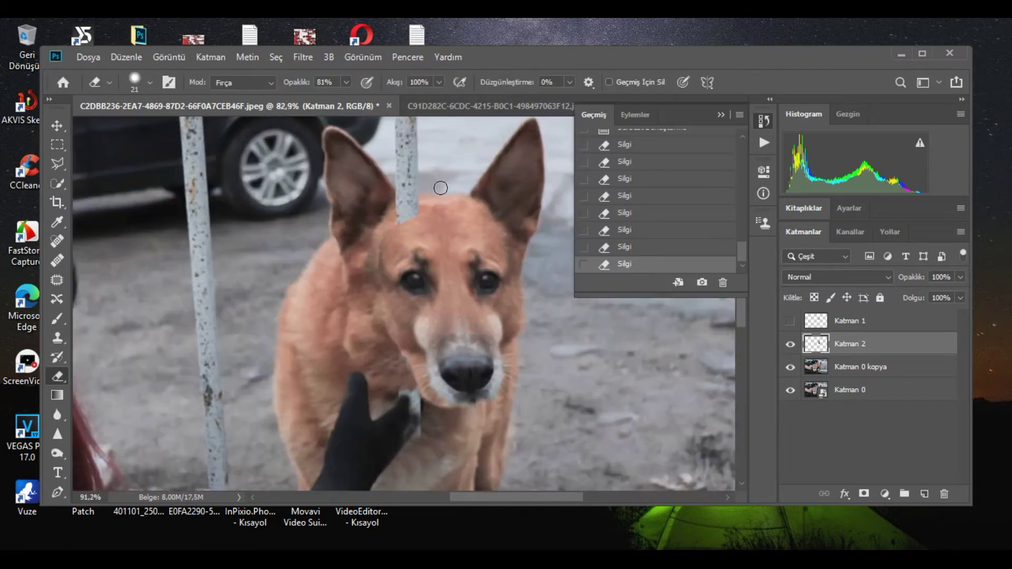
Soften the edges of the half-face on Katman 2 with the Eraser at 81% opacity and make Katman 1 visible again.
scroll(441, 182, "up", 3)
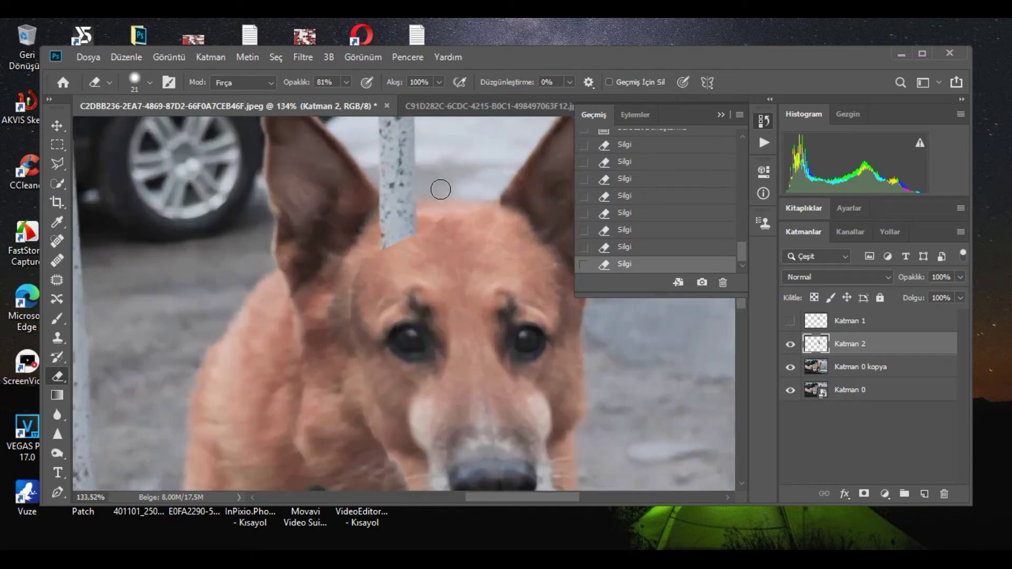
mouse_move(471, 263)
left_mouse_down()
mouse_move(443, 220)
mouse_move(478, 284)
mouse_move(447, 262)
left_mouse_up()
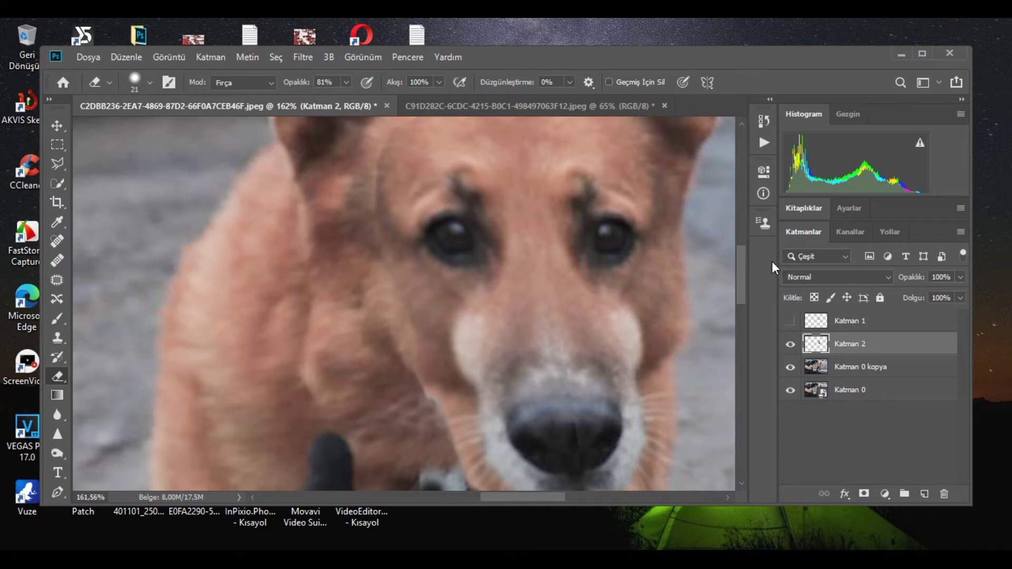
scroll(492, 323, "down", 2)
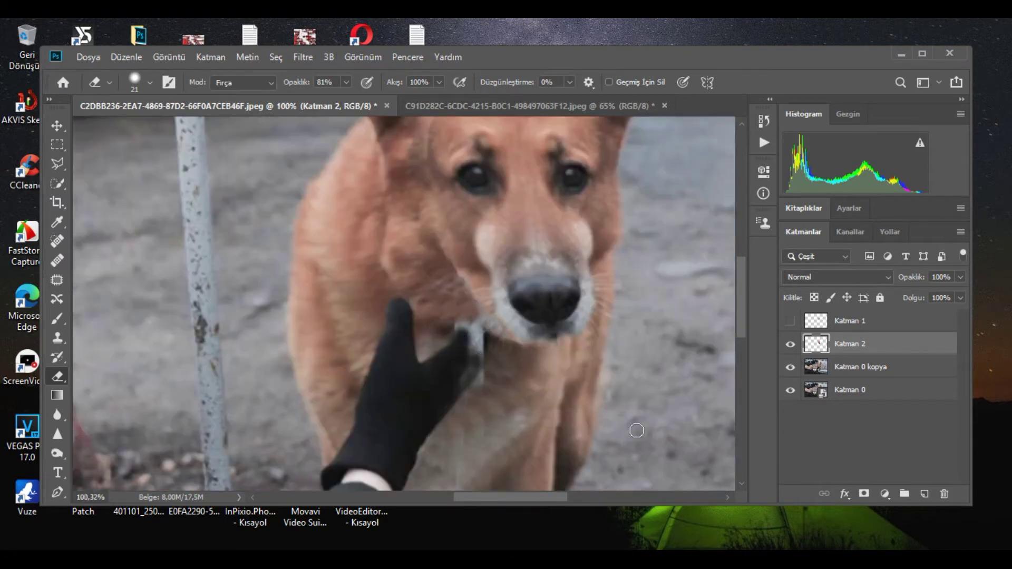
scroll(629, 374, "down", 3)
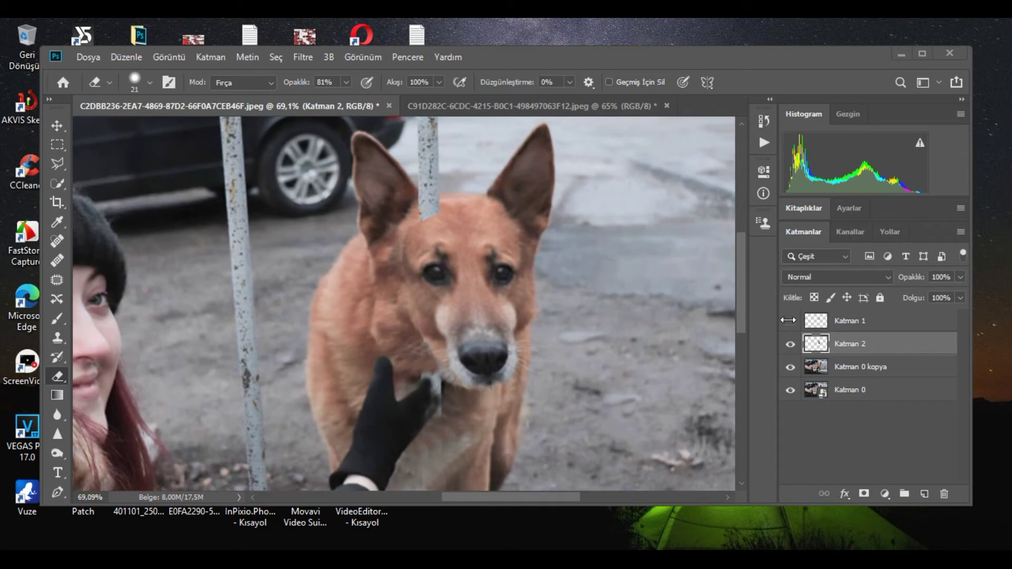
left_click(791, 322)
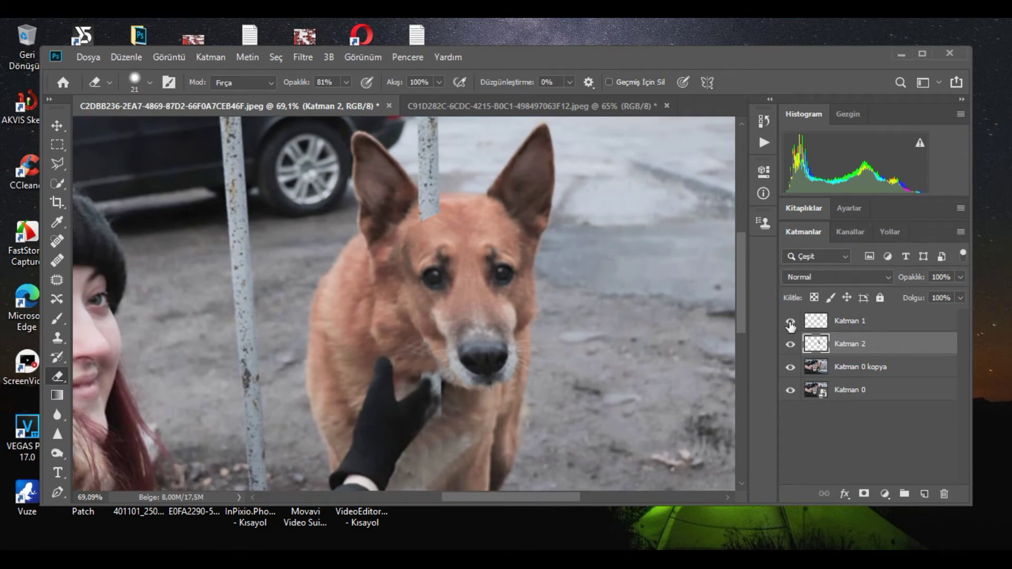
scroll(528, 285, "up", 3)
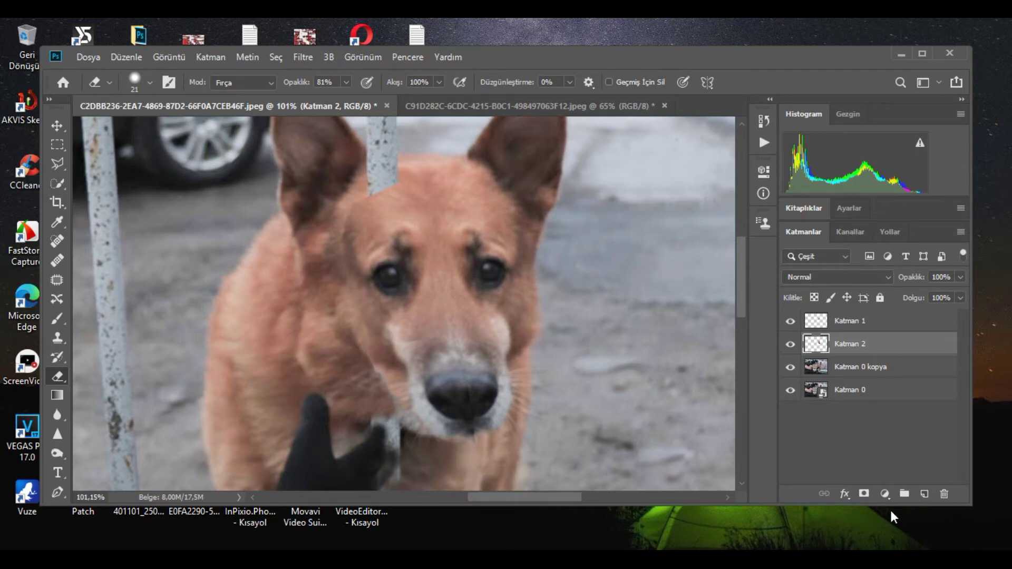
Clone fur and glove texture on Katman 0 kopya over the bar remnant between the dog's chin and the gloved thumb.
left_click(839, 370)
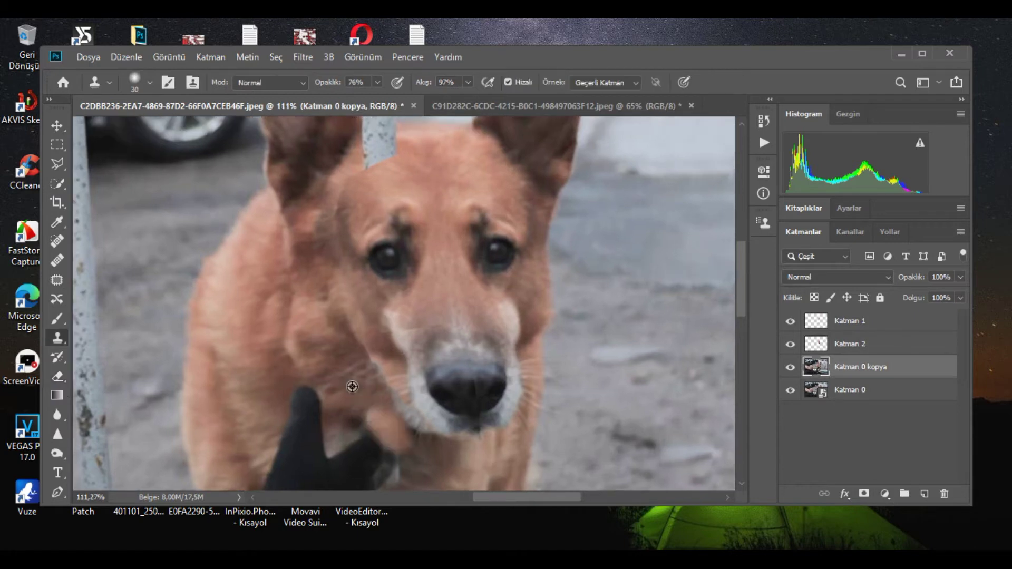
left_click(358, 392, "alt")
mouse_move(385, 426)
left_mouse_down()
mouse_move(377, 416)
mouse_move(413, 449)
mouse_move(390, 412)
left_mouse_up()
left_click(443, 458, "alt")
left_click(367, 443, "alt")
mouse_move(378, 432)
left_mouse_down()
mouse_move(394, 456)
mouse_move(426, 461)
left_mouse_up()
scroll(433, 461, "down", 3)
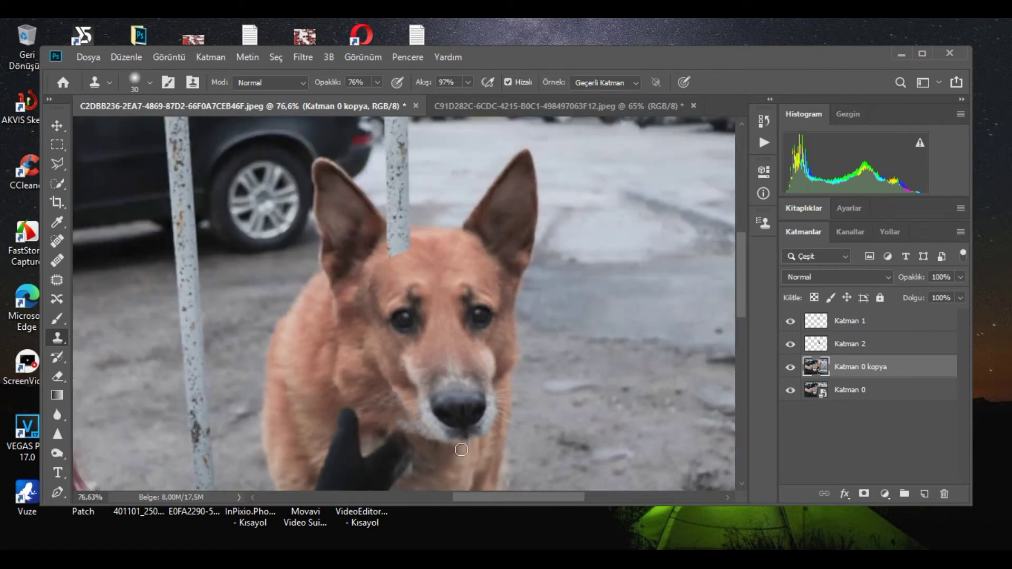
scroll(666, 176, "up", 4)
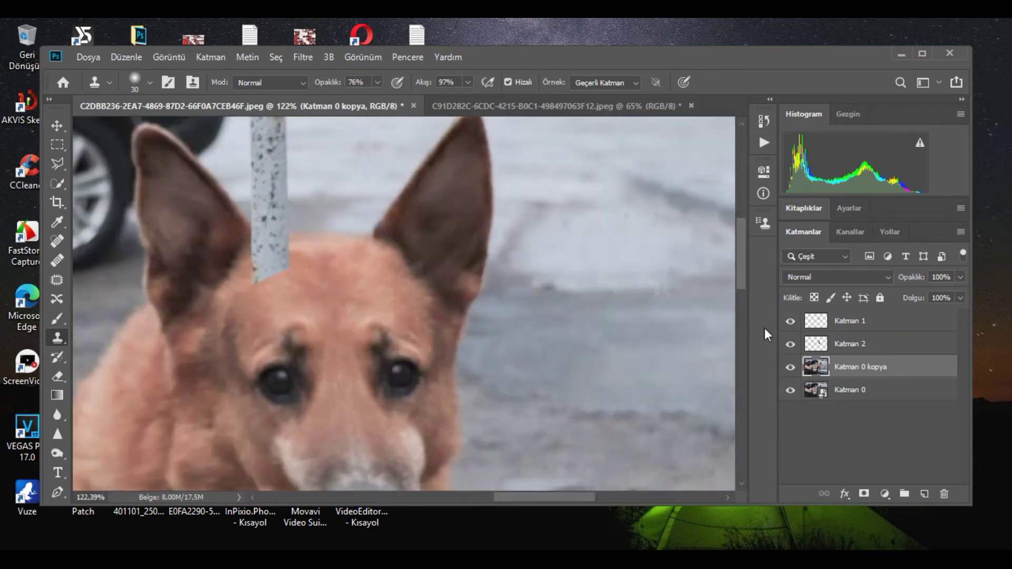
Make Katman 1 the active layer and set the Eraser opacity to 41%.
left_click(794, 326)
left_click(794, 326)
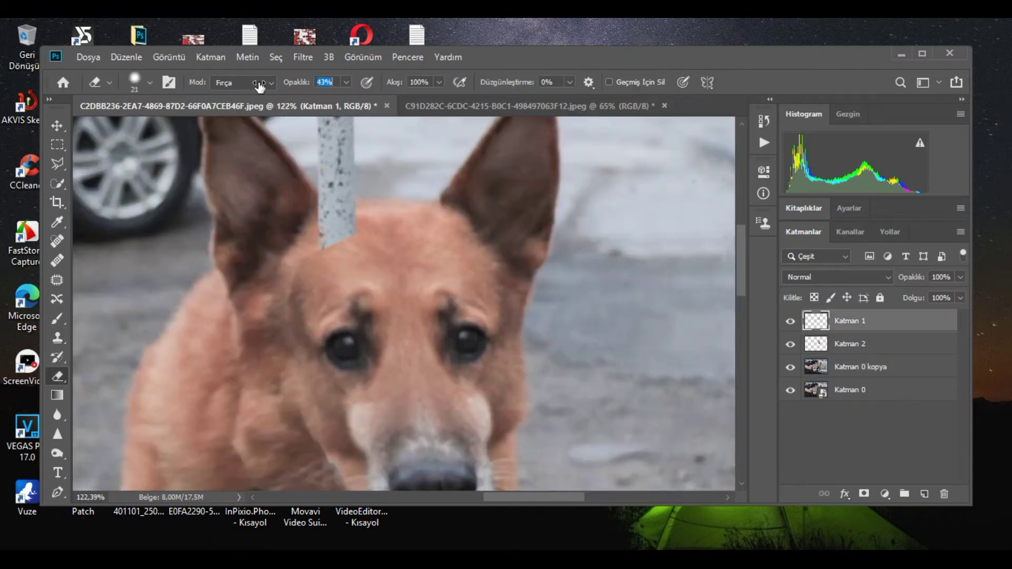
left_click_drag(259, 83, 257, 83)
scroll(359, 411, "up", 8)
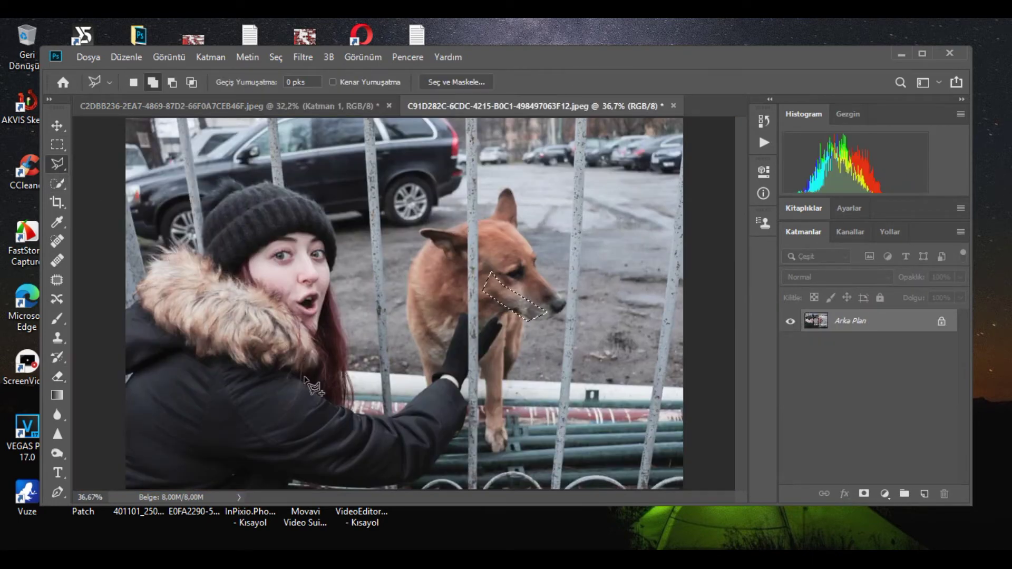
Cut the woman out of the C91D282C photo with the Polygonal Lasso and place the copy over the woman in the C2DBB236 photo.
scroll(364, 417, "down", 2)
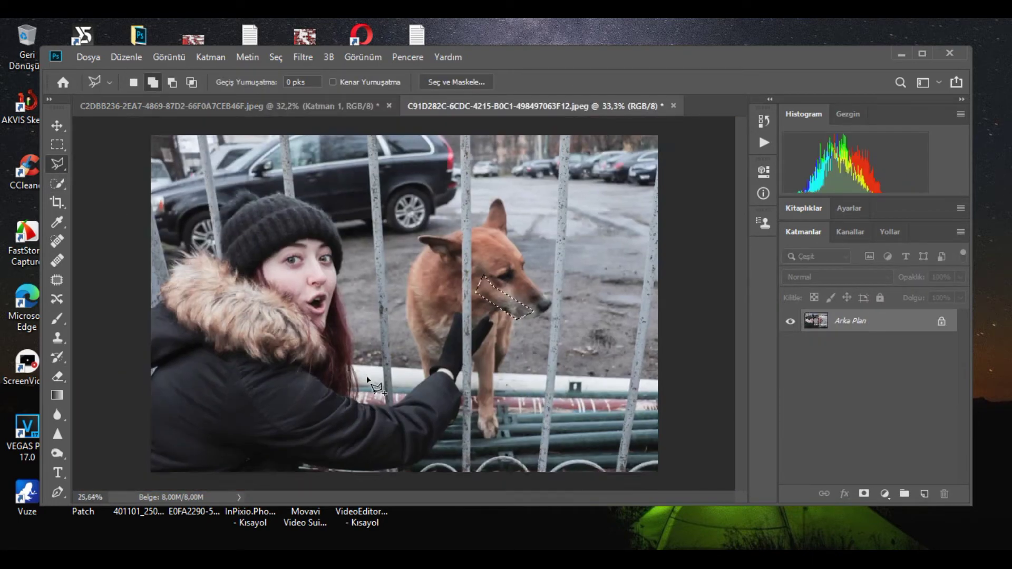
scroll(369, 403, "up", 5)
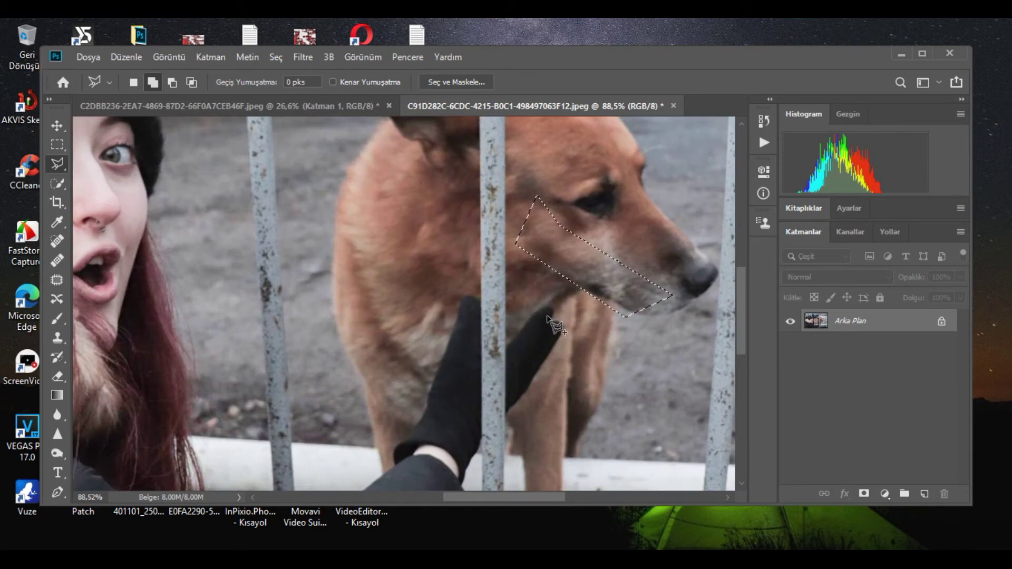
left_click(547, 308)
scroll(538, 312, "up", 3)
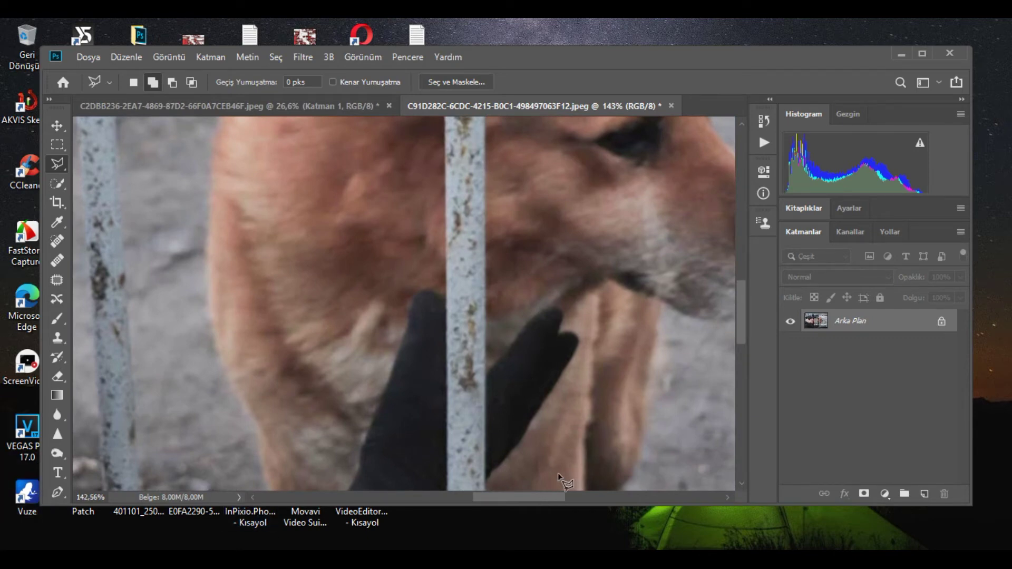
scroll(79, 458, "down", 5)
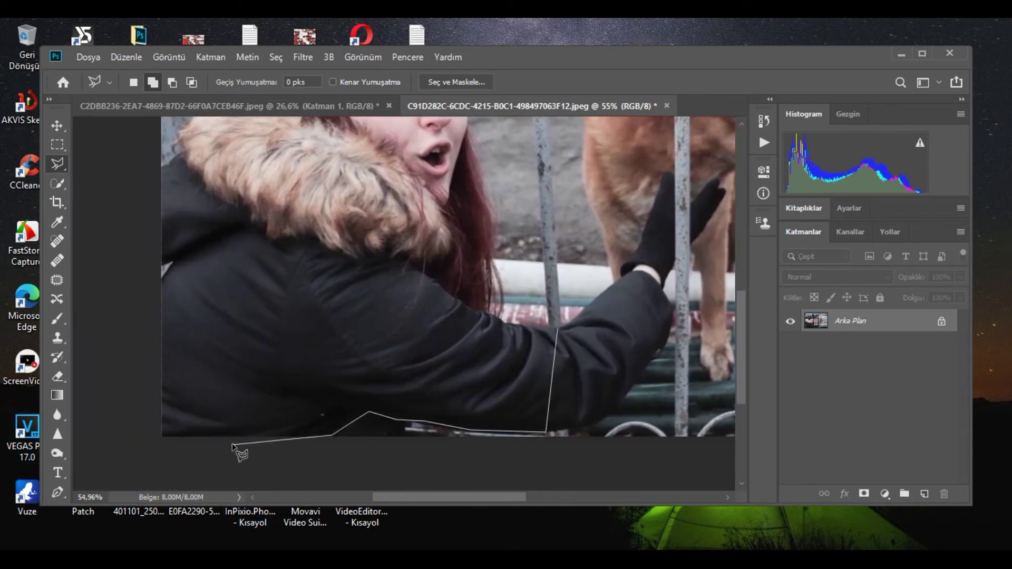
left_click(161, 437)
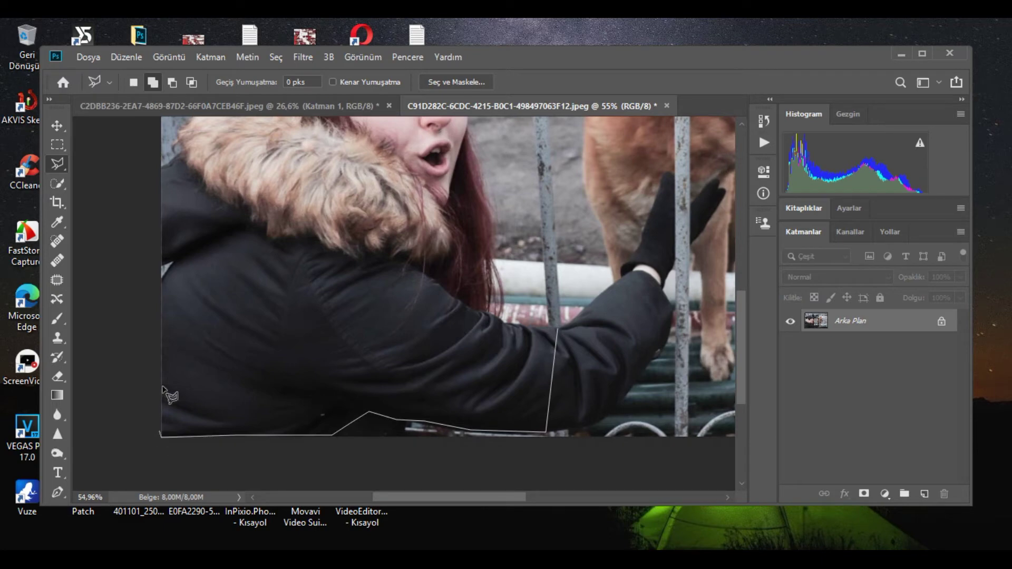
left_click(160, 166)
left_click(181, 154)
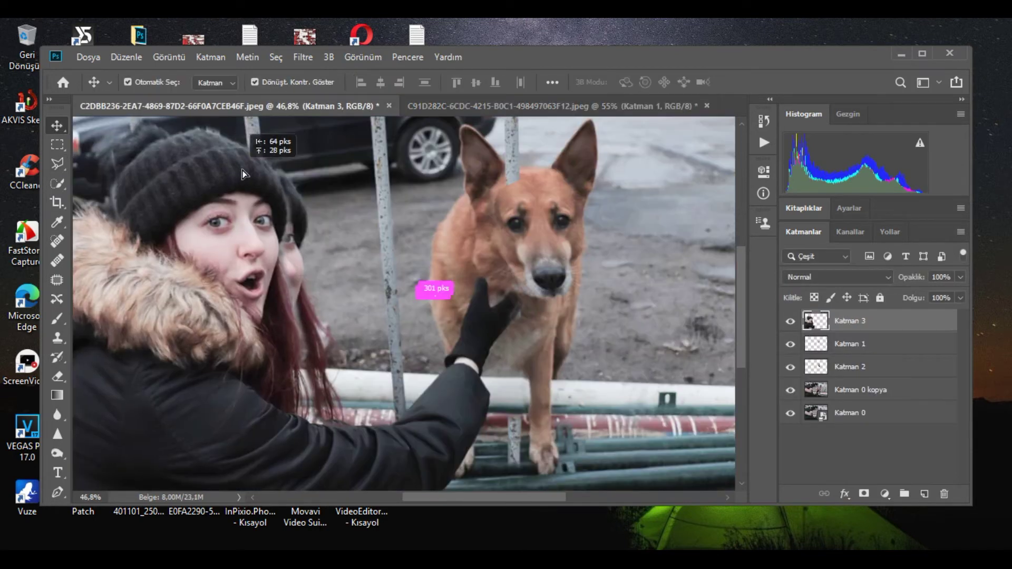
left_click_drag(242, 169, 252, 179)
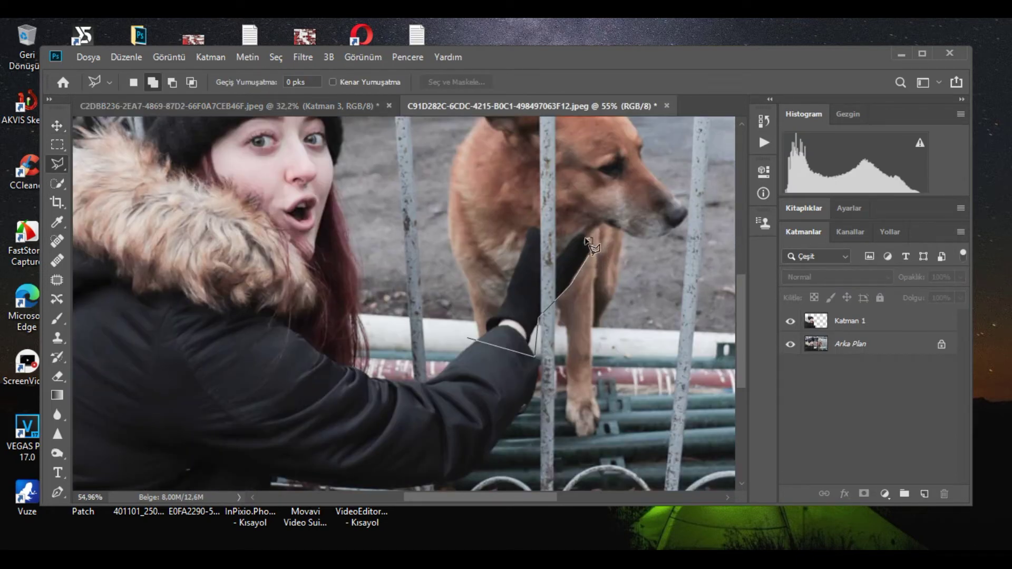
Outline the woman's gloved hand in the C91D282C photo with the Polygonal Lasso and copy it to a new layer.
left_click(591, 242)
left_click(590, 235)
left_click(584, 232)
left_click(546, 261)
left_click(530, 232)
key("ctrl+j")
key("v")
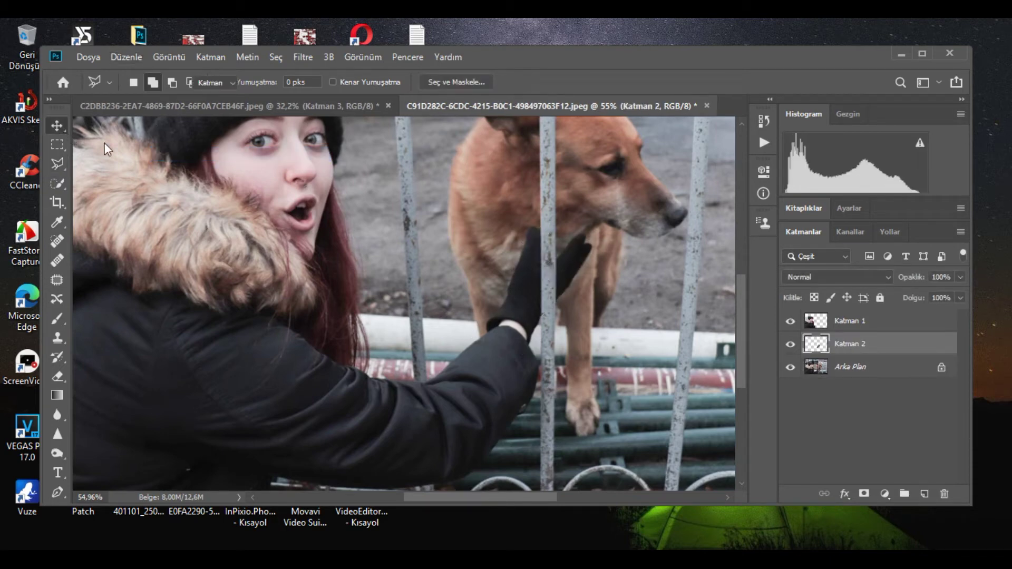
Move the gloved hand copy into the C2DBB236 photo and align it over the hand below the dog's chin.
mouse_move(509, 269)
left_mouse_down()
mouse_move(515, 188)
mouse_move(508, 274)
left_mouse_up()
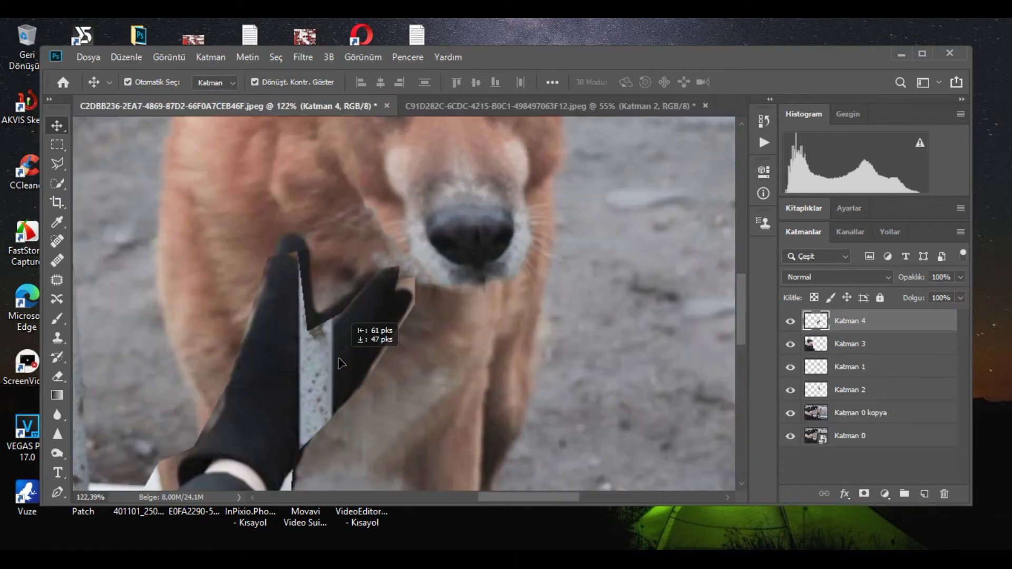
mouse_move(335, 357)
left_mouse_down()
mouse_move(253, 287)
mouse_move(266, 305)
mouse_move(348, 346)
left_mouse_up()
key("ctrl+0")
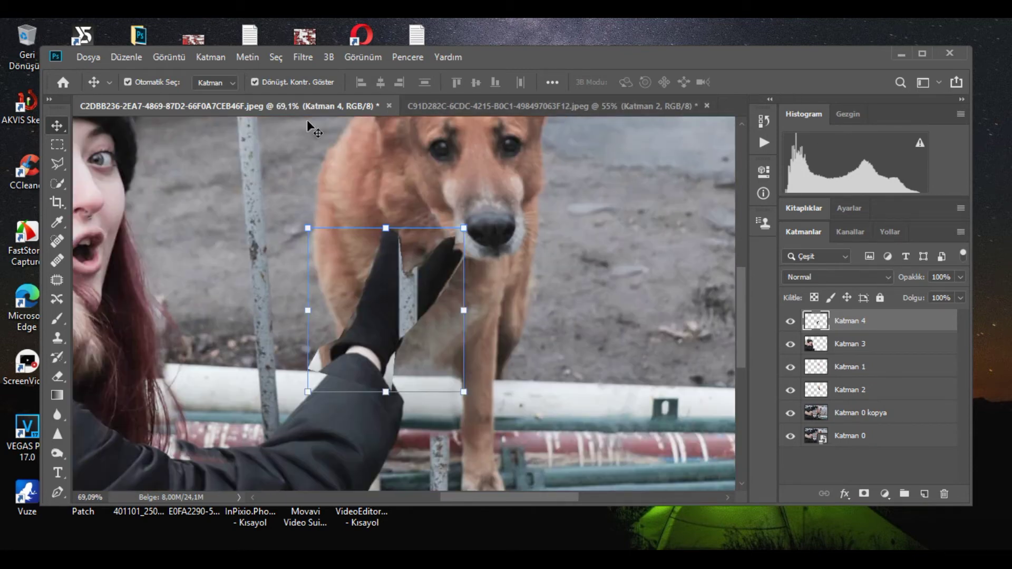
Erase the bar strip running through the glove on Katman 4 with the Eraser at 61% opacity.
left_click(57, 377)
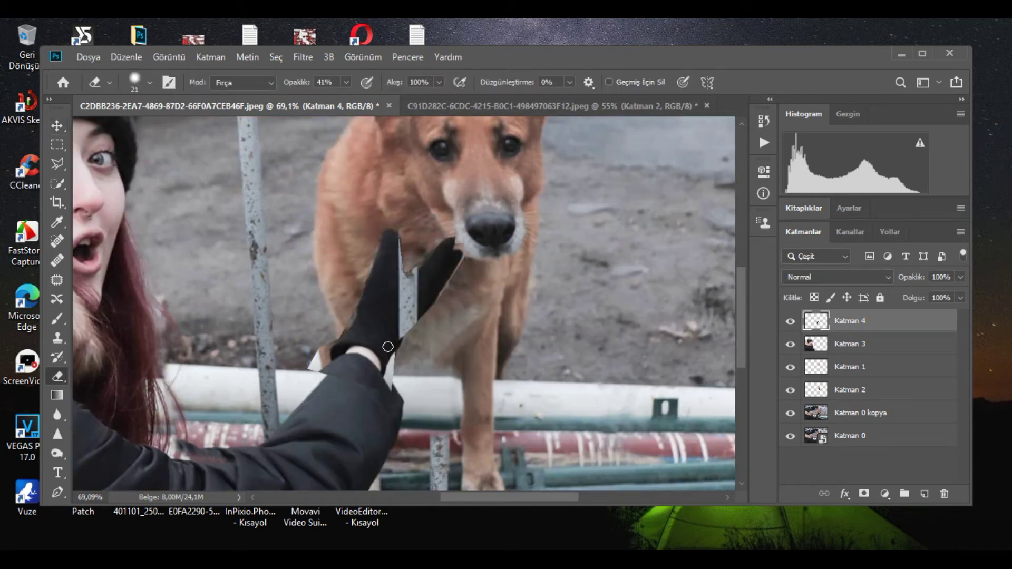
scroll(396, 285, "up", 1)
mouse_move(908, 280)
left_mouse_down()
mouse_move(823, 293)
mouse_move(908, 286)
left_mouse_up()
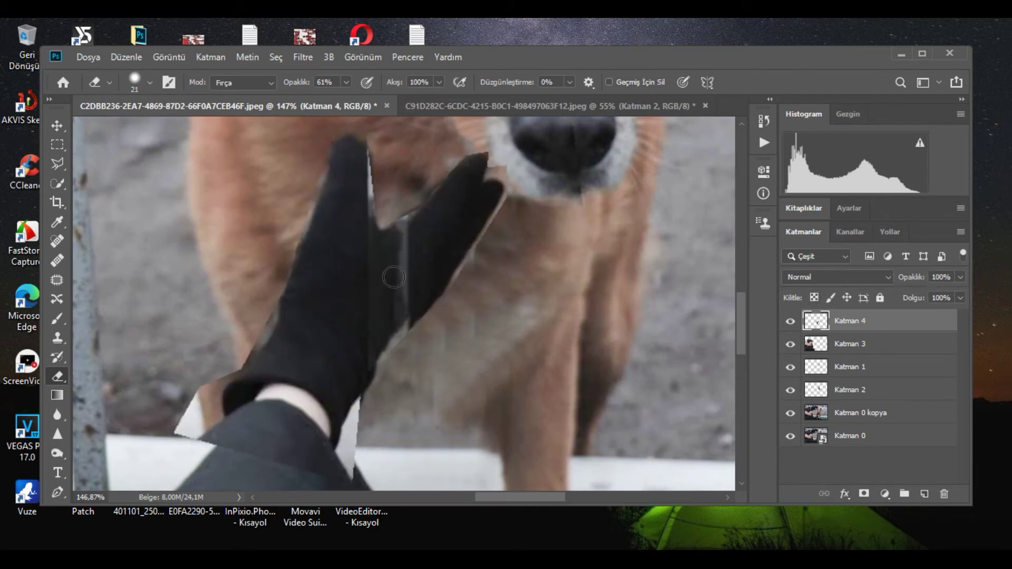
mouse_move(391, 224)
left_mouse_down()
mouse_move(394, 267)
mouse_move(395, 223)
mouse_move(371, 169)
left_mouse_up()
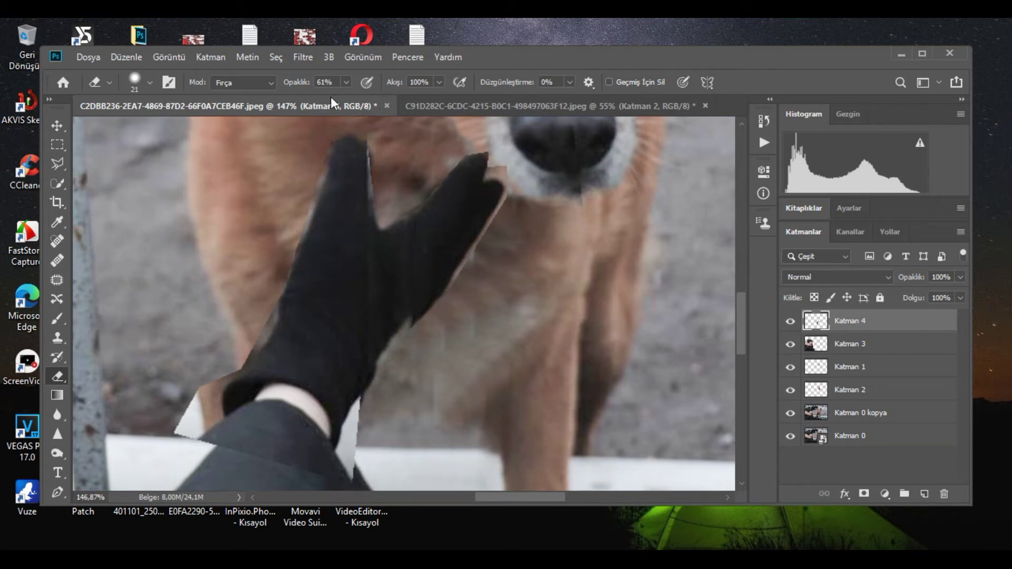
Clean the edges around the gloved fingers on Katman 4 with the Eraser at 88% opacity, and toggle the layer's visibility to compare.
left_click_drag(293, 85, 312, 86)
left_click(594, 244)
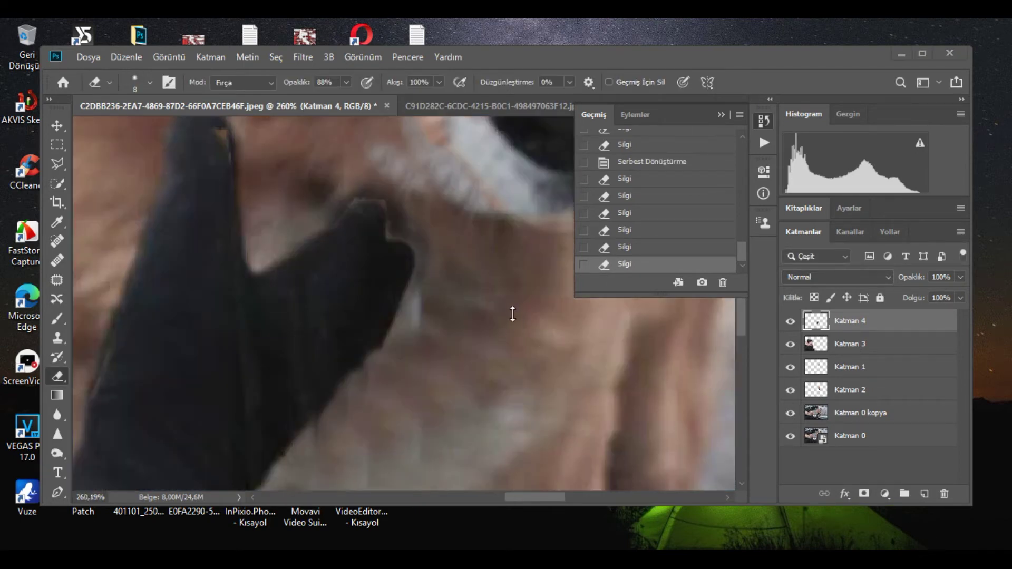
scroll(388, 221, "up", 2)
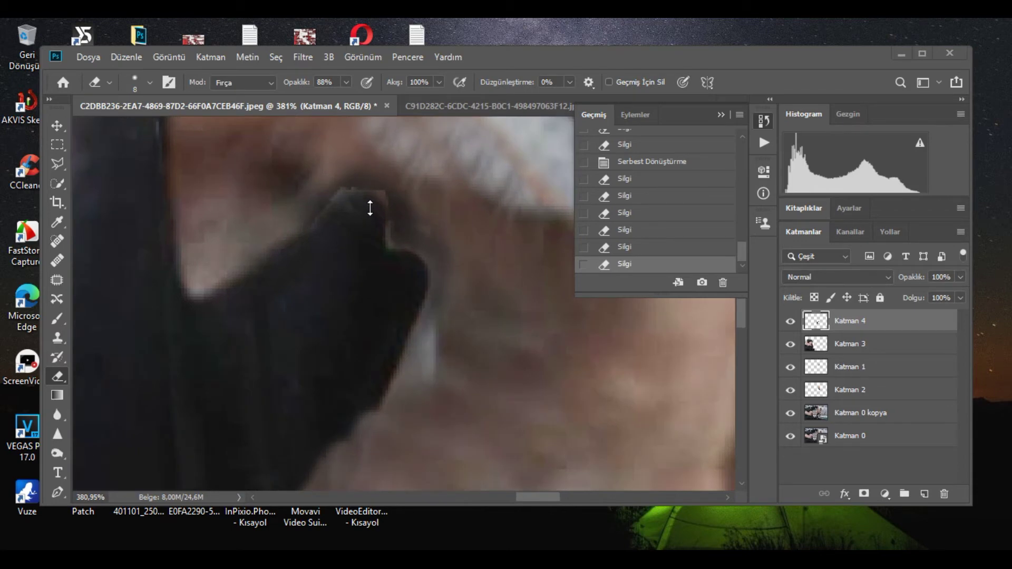
key("super")
left_click(791, 322)
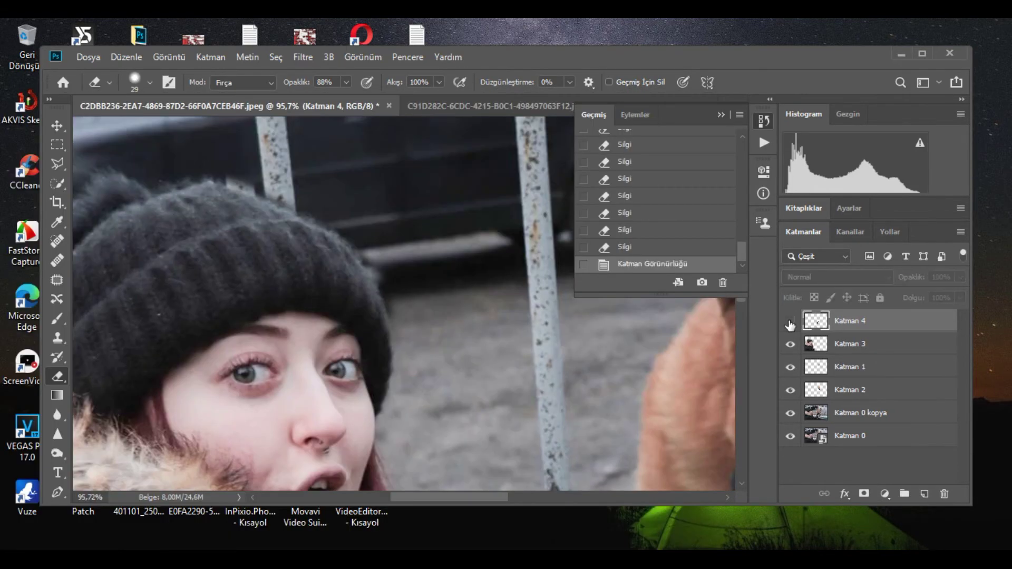
left_click(791, 323)
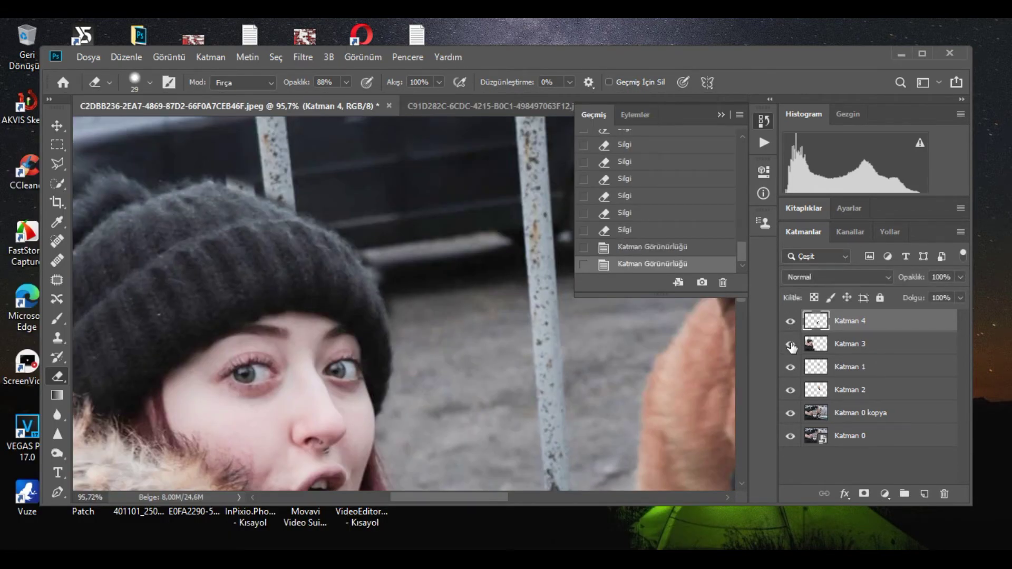
Erase the leftover edges of the woman cutout on Katman 3 around the knitted hat and along the sleeve.
key("alt+bracketleft")
left_click(244, 186)
left_click(373, 260)
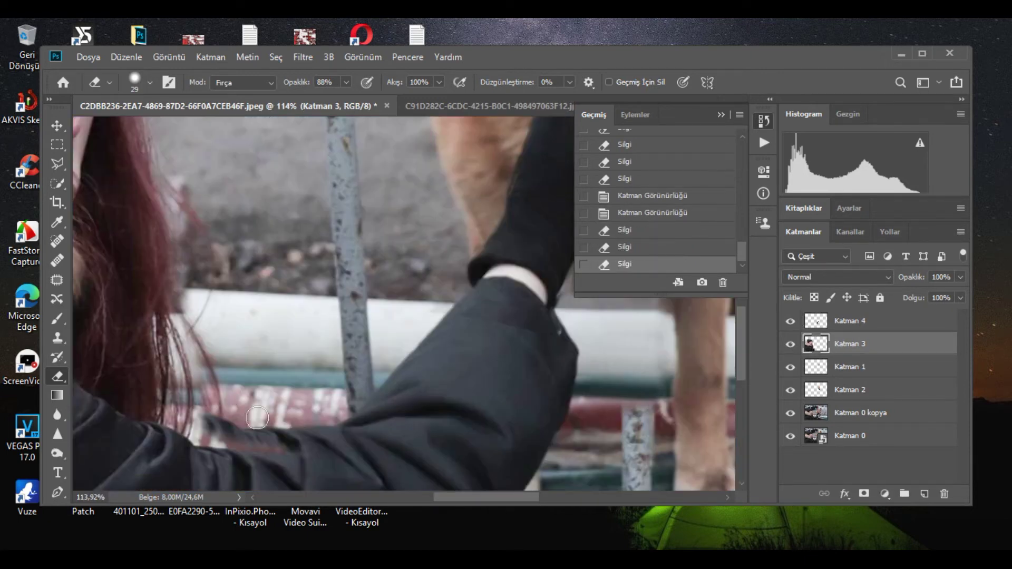
left_click(227, 422)
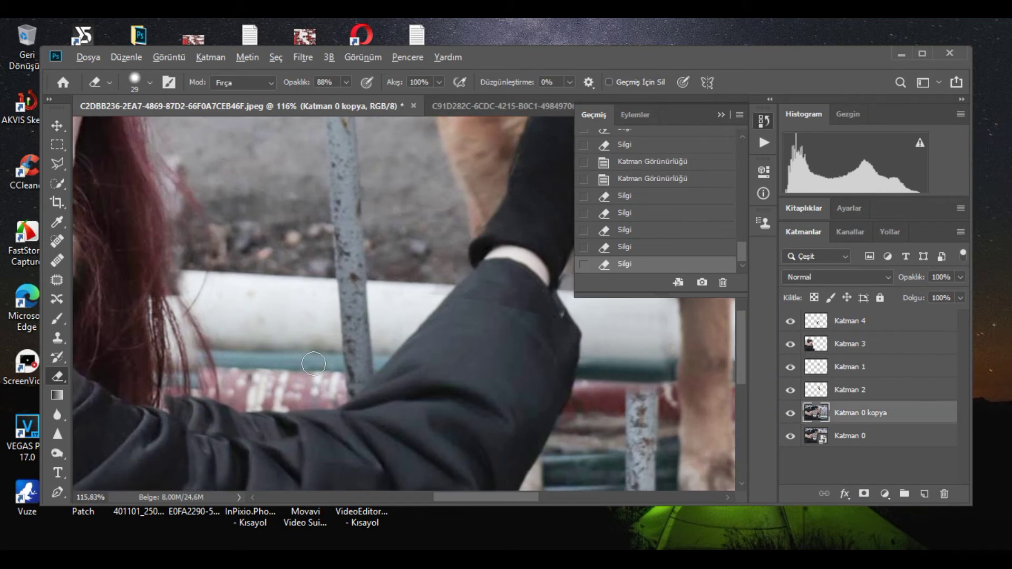
Clone clean pipe texture on Katman 0 kopya over the bar crossing the white pipe above the woman's sleeve.
key("alt")
left_click(299, 369)
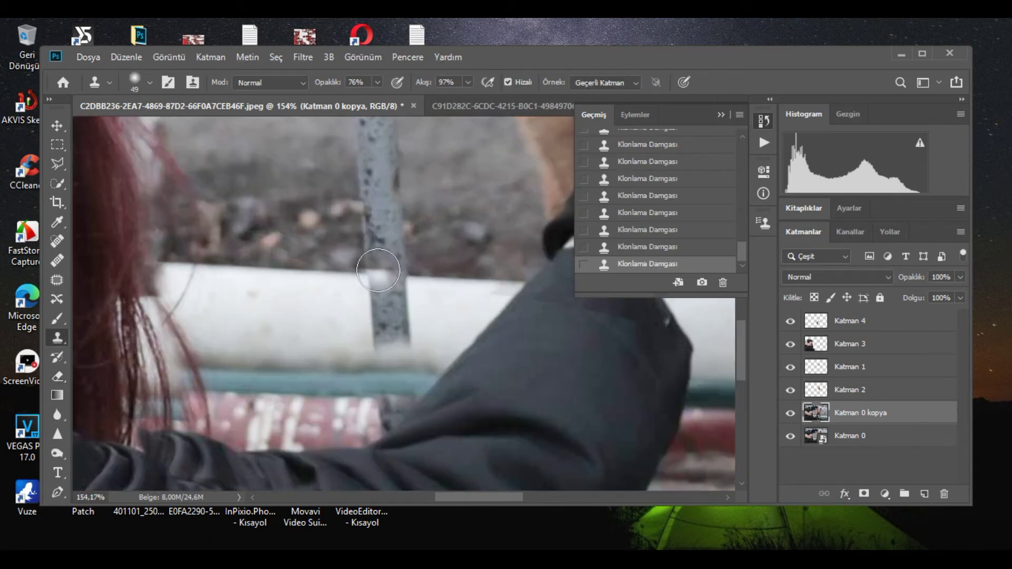
left_click(382, 273)
left_click(383, 275)
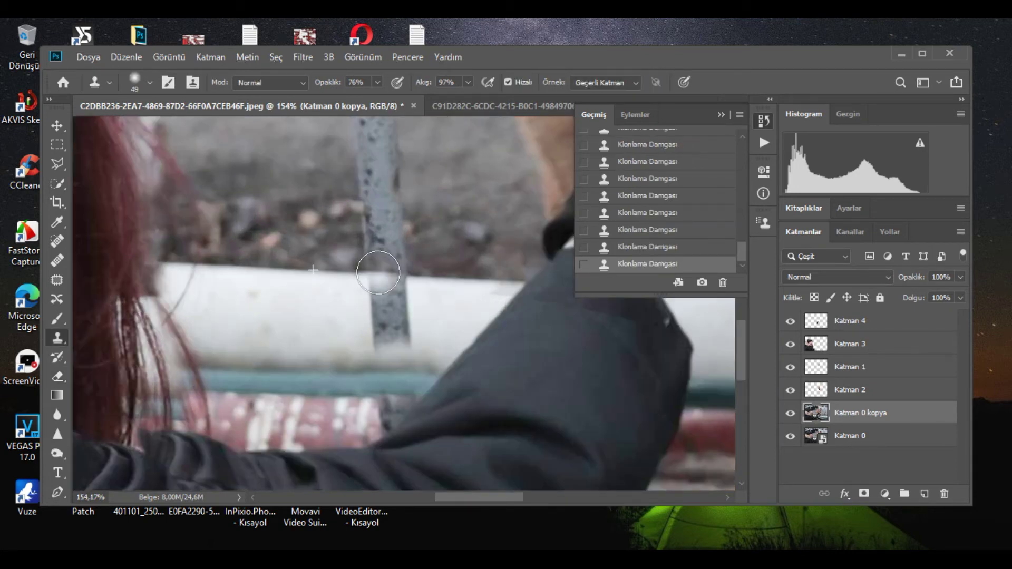
left_click(384, 275)
mouse_move(385, 276)
left_mouse_down()
mouse_move(400, 283)
mouse_move(407, 267)
left_mouse_up()
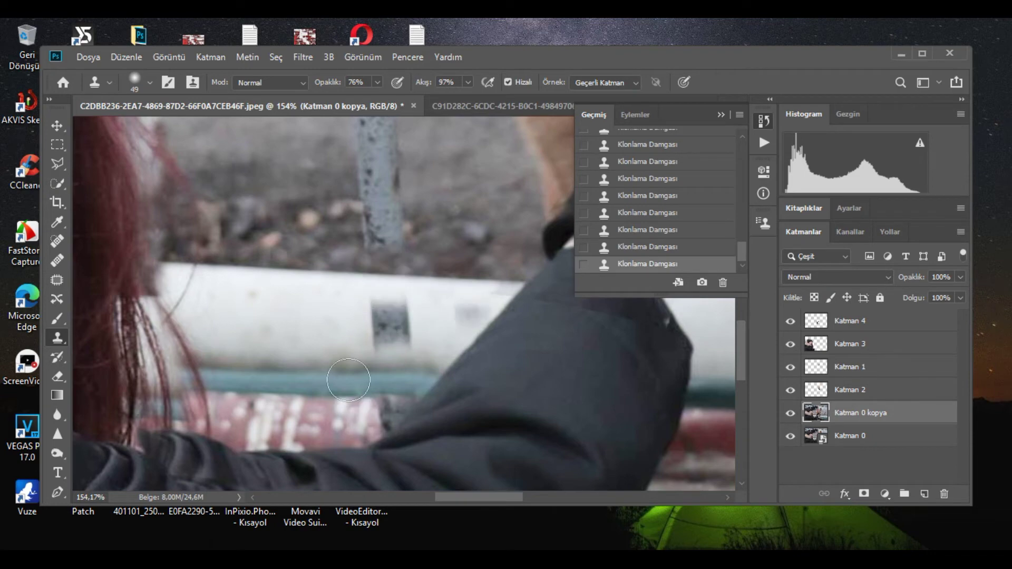
left_click(320, 314, "alt")
left_click_drag(373, 316, 403, 316)
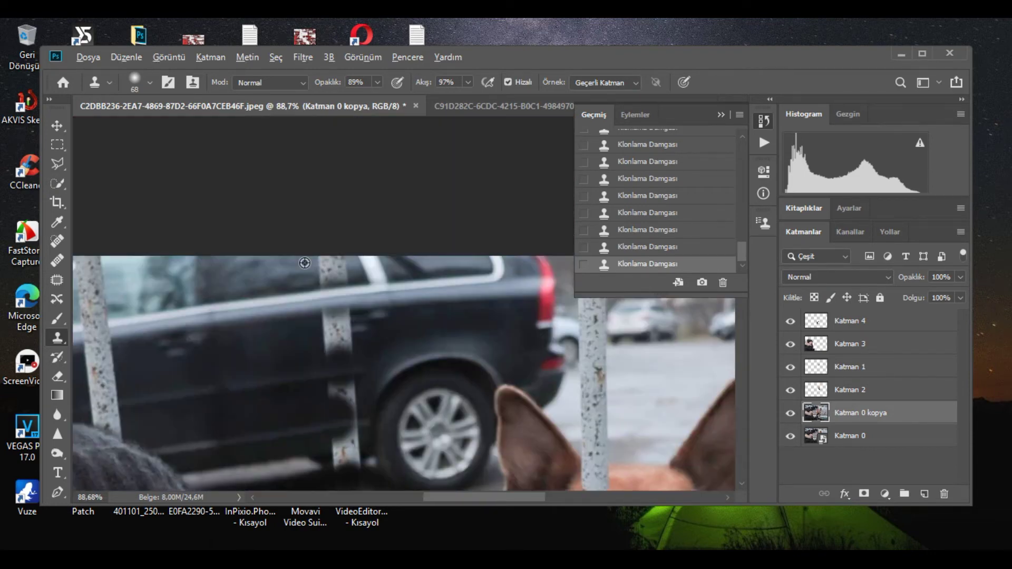
Clone window glass over the bar crossing the black car's side window with the Clone Stamp at 89% opacity.
left_click_drag(330, 263, 332, 260)
right_click(278, 266, "alt")
scroll(308, 258, "up", 2)
left_click(333, 279, "alt")
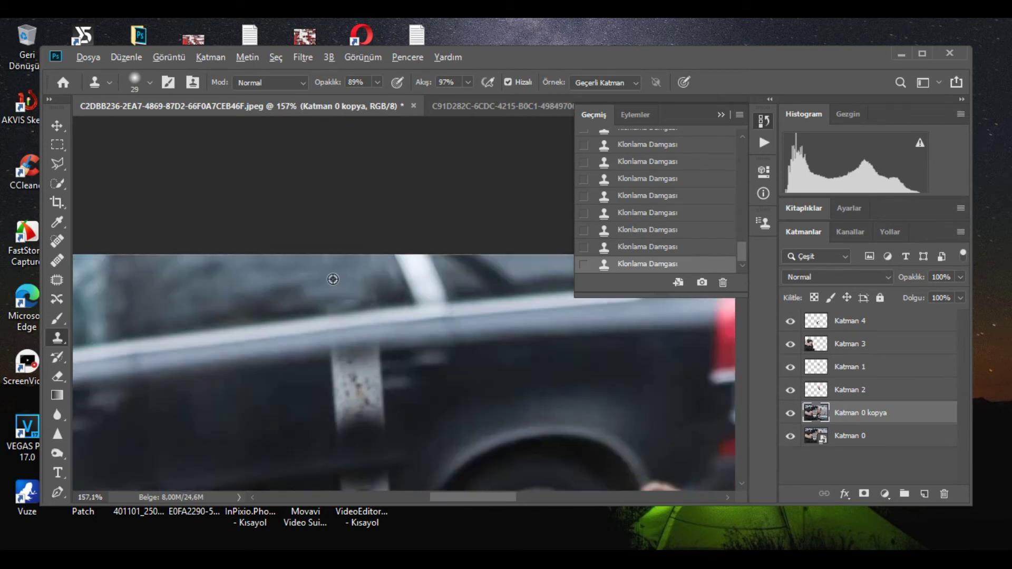
left_click_drag(364, 266, 368, 262)
left_click(339, 275, "alt")
left_click(369, 287)
left_click(304, 267, "alt")
left_click(283, 285)
Clone dark car paint over the bar fragment on the black car's side panel below the window.
left_click(267, 286, "alt")
left_click_drag(360, 381, 367, 391)
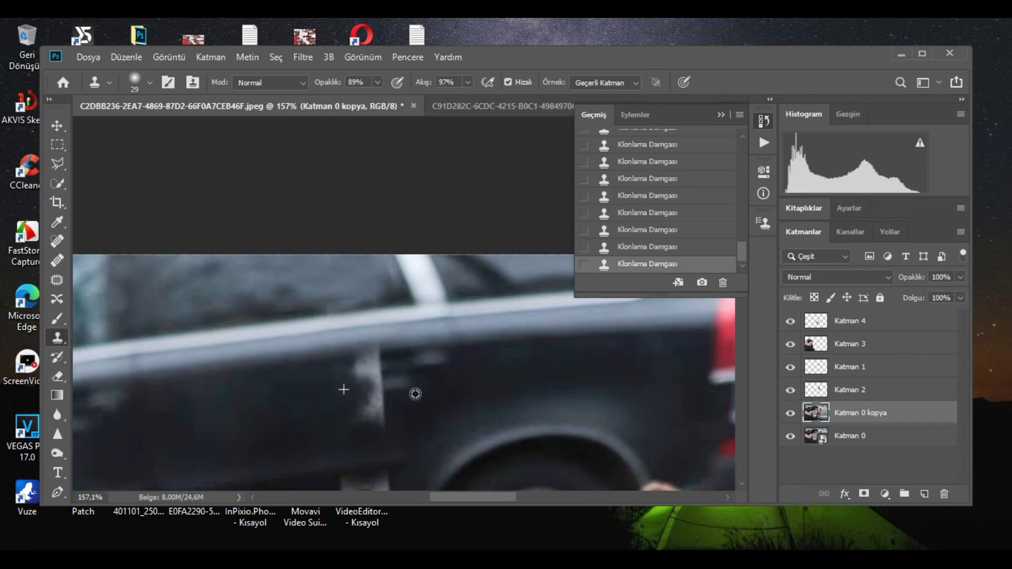
left_click(483, 379, "alt")
left_click_drag(450, 370, 402, 394)
scroll(401, 394, "down", 5)
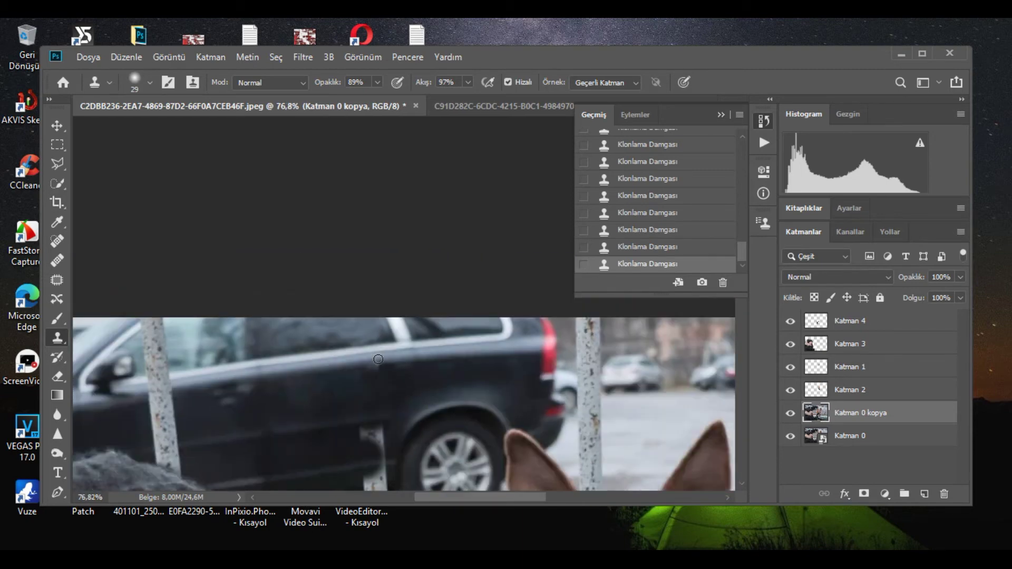
Toggle the visibility of Katman 0 kopya to compare the retouched photo with the original.
left_click(790, 412)
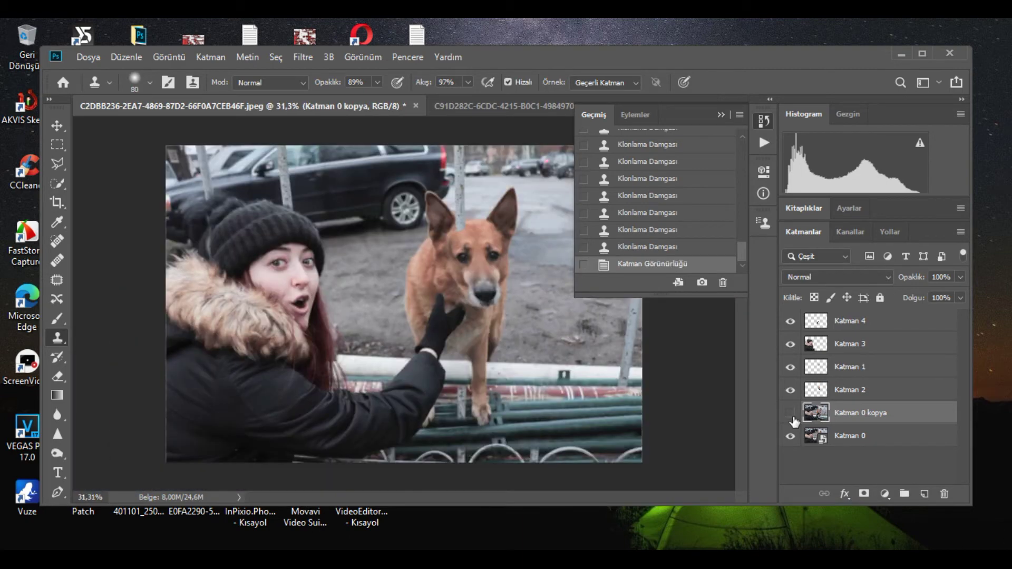
left_click(793, 416)
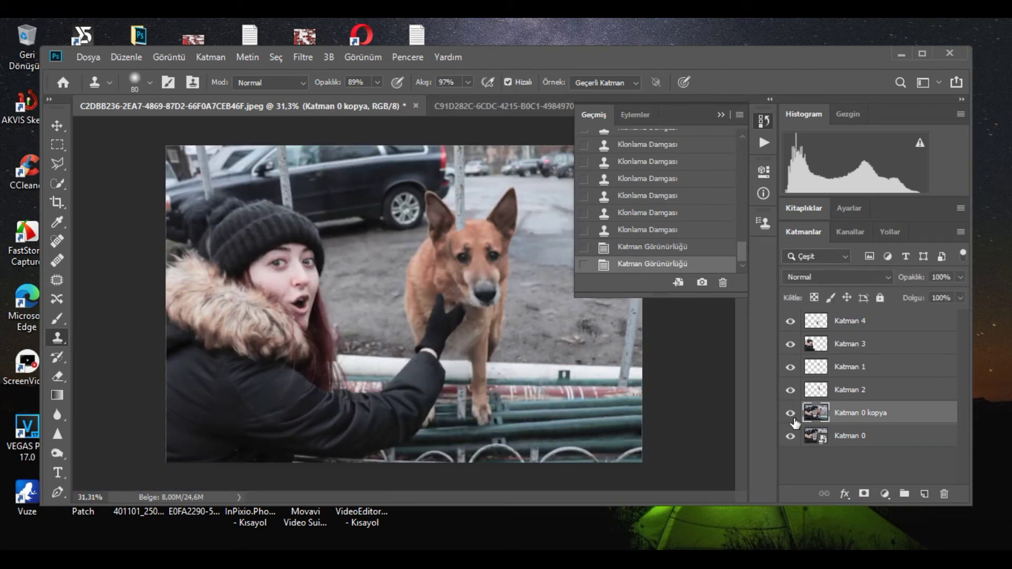
left_click(792, 417)
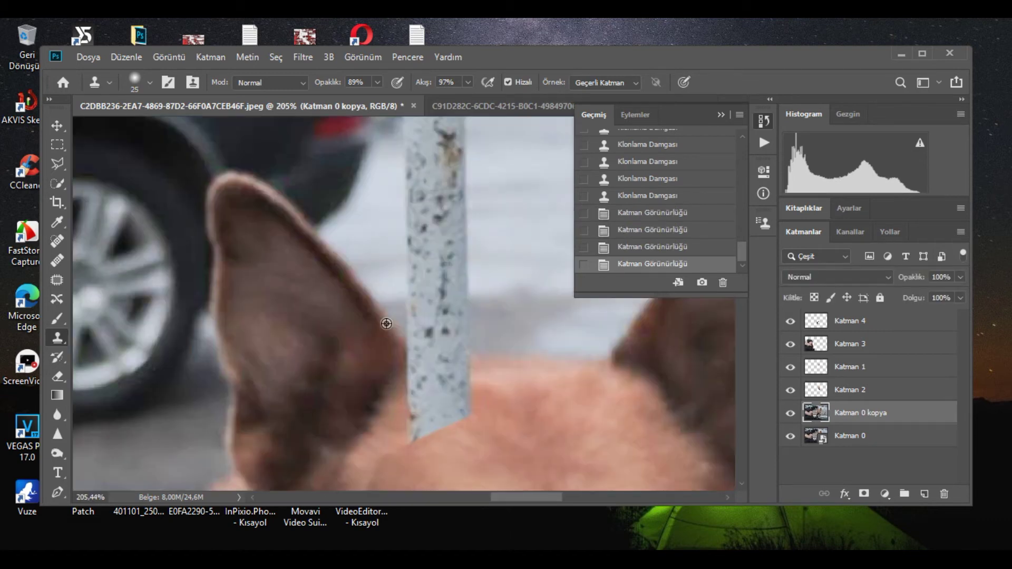
Clone clean pavement over the bar rising beside the dog's ear on Katman 0 kopya with the Clone Stamp.
right_click(396, 335, "alt")
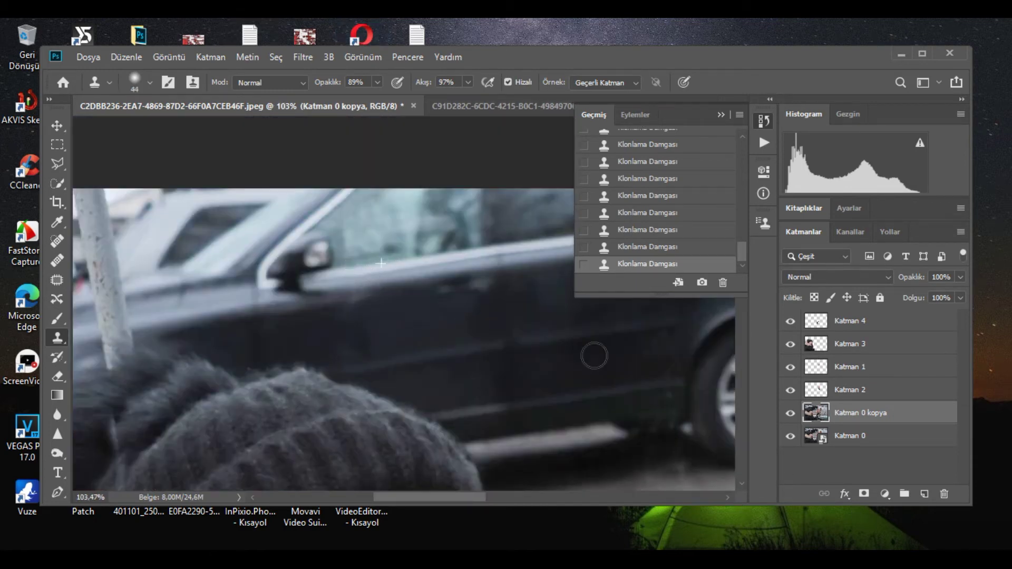
scroll(531, 309, "down", 1)
scroll(541, 309, "down", 3)
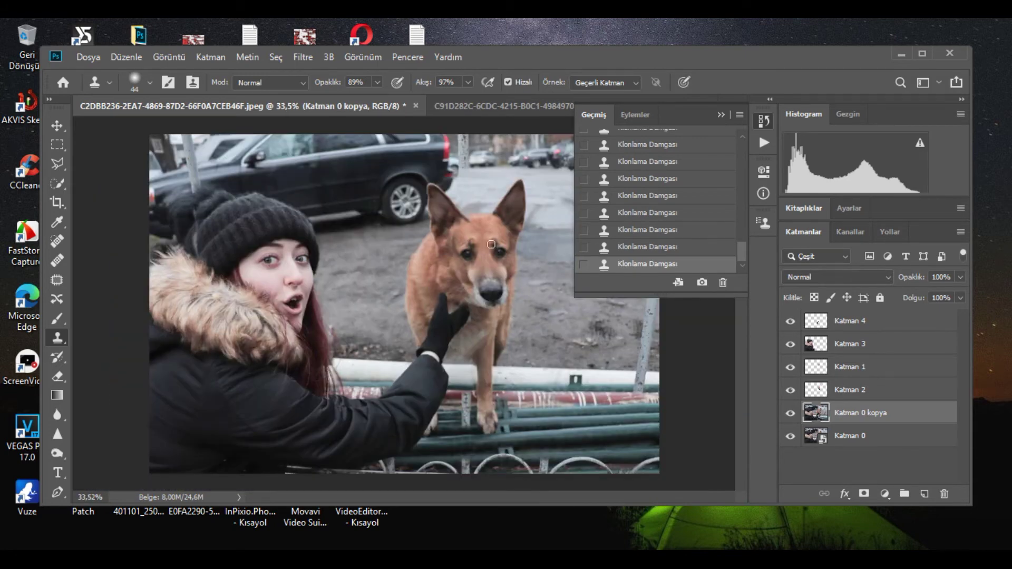
Clone the blurred background over the pole beside the silver car, above the black car's hood.
scroll(180, 211, "up", 4)
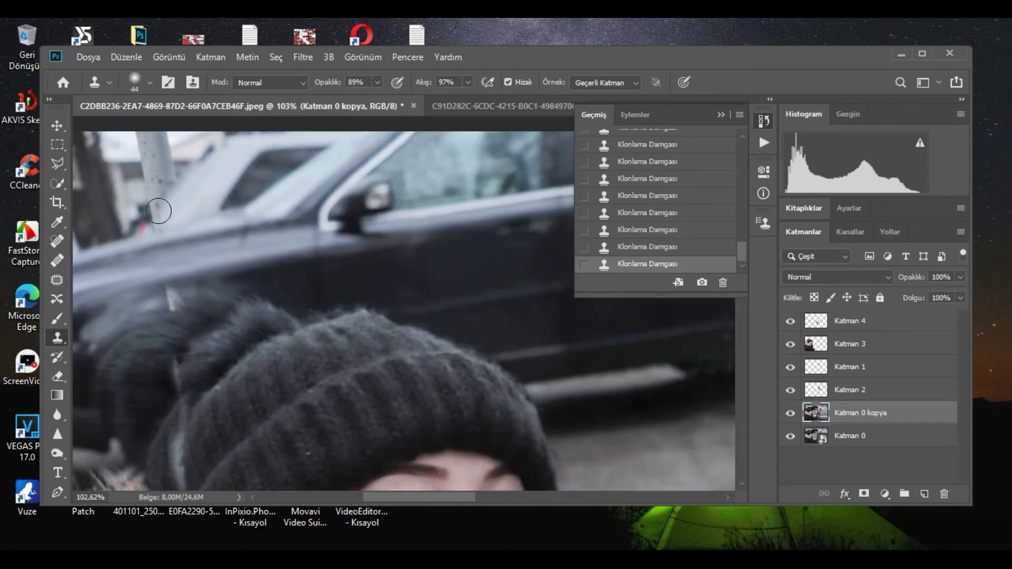
left_click_drag(158, 211, 146, 226)
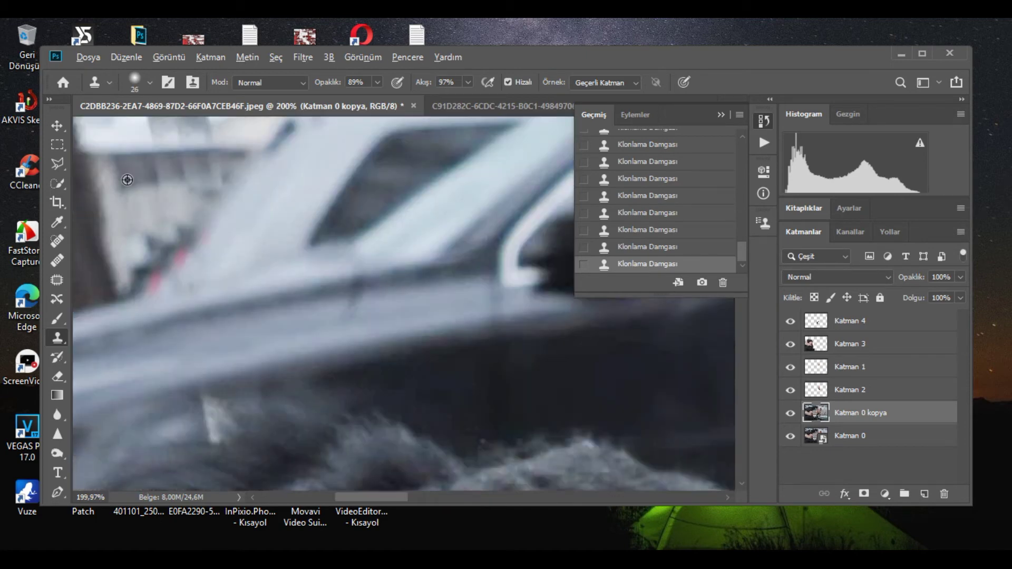
left_click(128, 178, "alt")
left_click_drag(163, 176, 198, 169)
Clone pipe and ground texture over the bar near the photo's right edge with an 83 px brush.
scroll(175, 182, "down", 5)
scroll(172, 180, "up", 3)
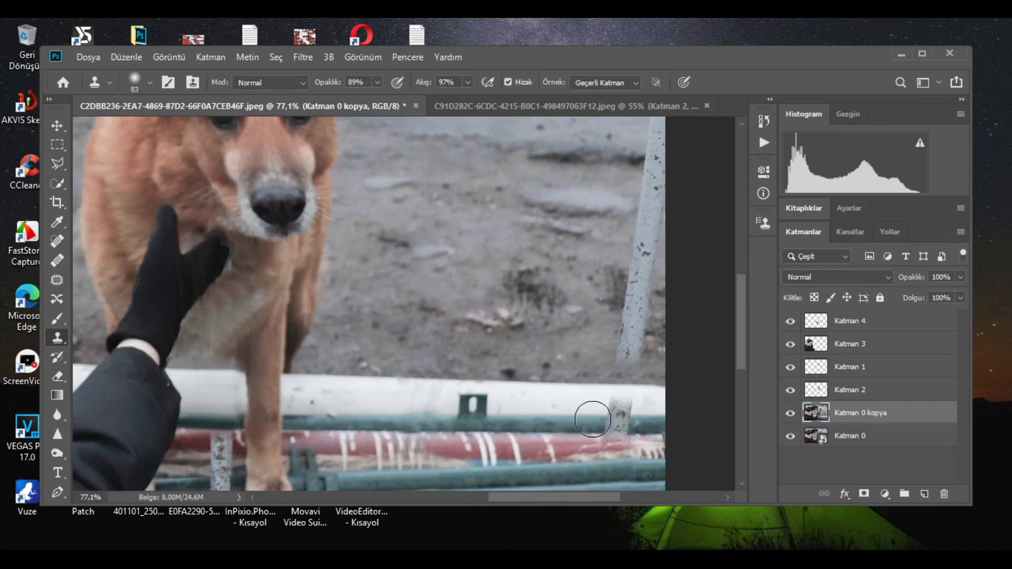
left_click_drag(609, 418, 641, 337)
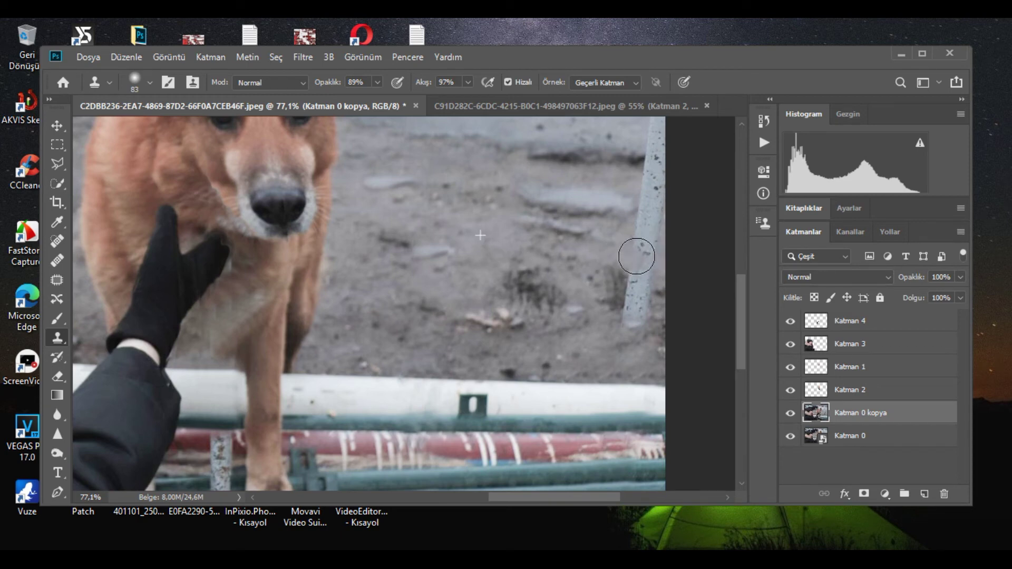
left_click_drag(644, 248, 654, 211)
left_click(466, 216, "alt")
mouse_move(620, 290)
left_mouse_down()
mouse_move(635, 294)
mouse_move(640, 279)
mouse_move(644, 311)
mouse_move(632, 329)
left_mouse_up()
Examine the whole photo and the dog's muzzle, toggling Katman 2's visibility to see what its patch covers.
key("ctrl+0")
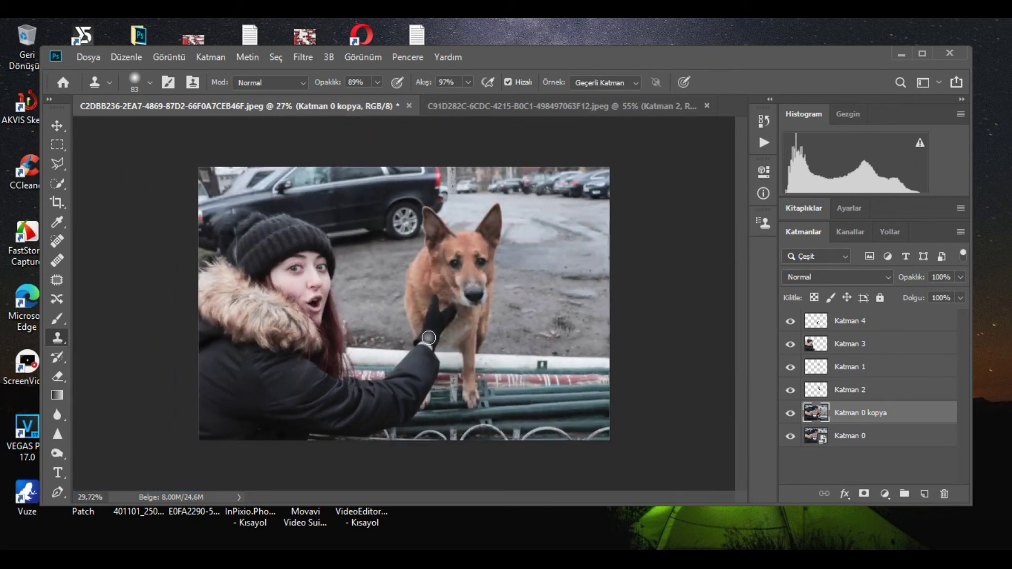
scroll(429, 337, "up", 1)
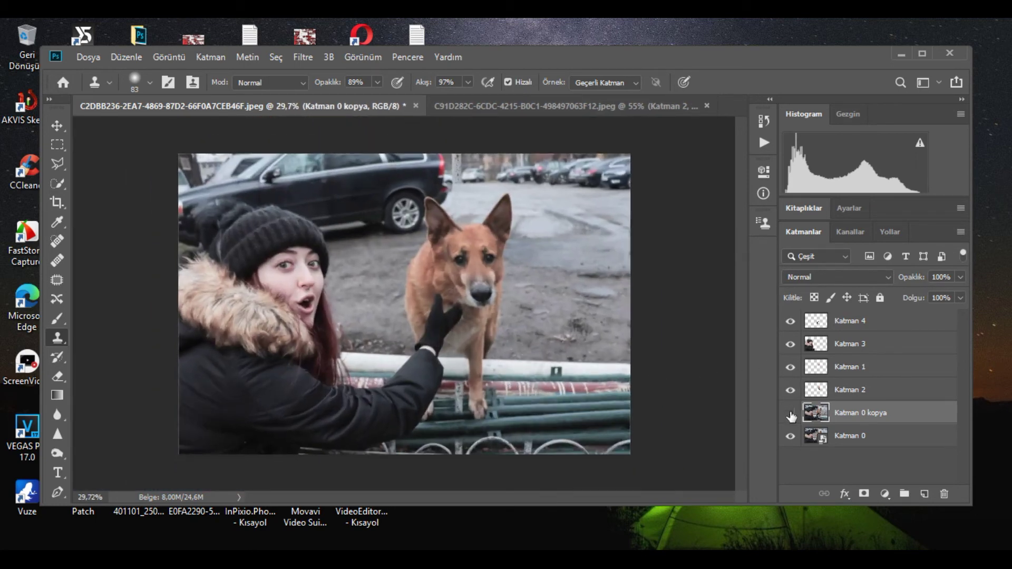
scroll(437, 269, "up", 10)
right_click(420, 263, "alt")
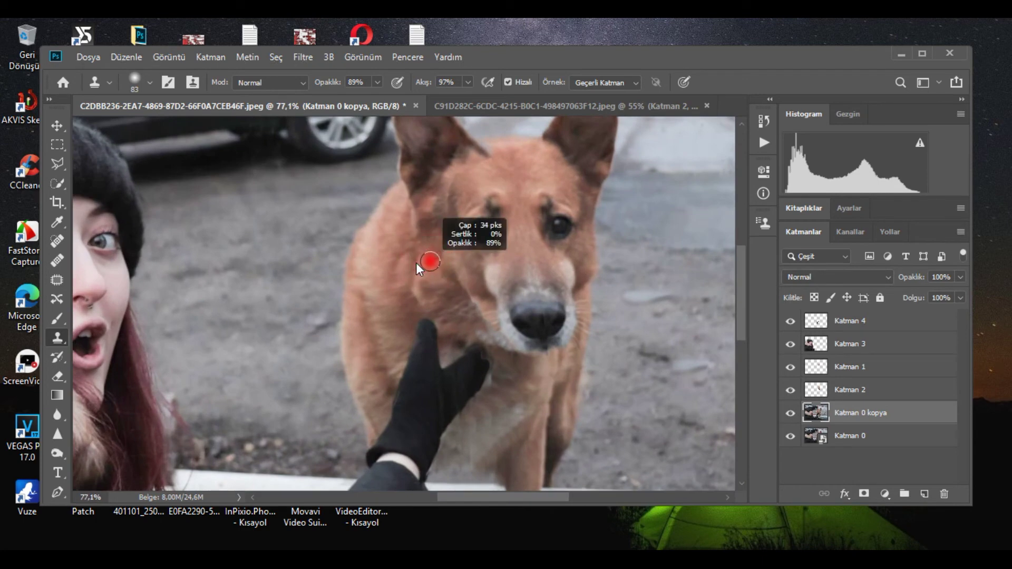
scroll(475, 310, "up", 10)
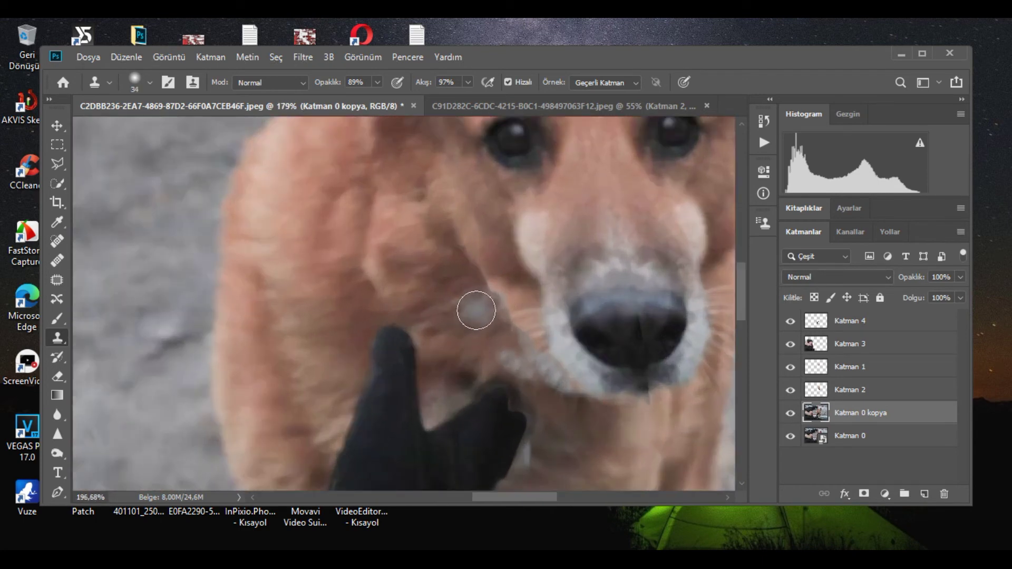
scroll(477, 310, "up", 2)
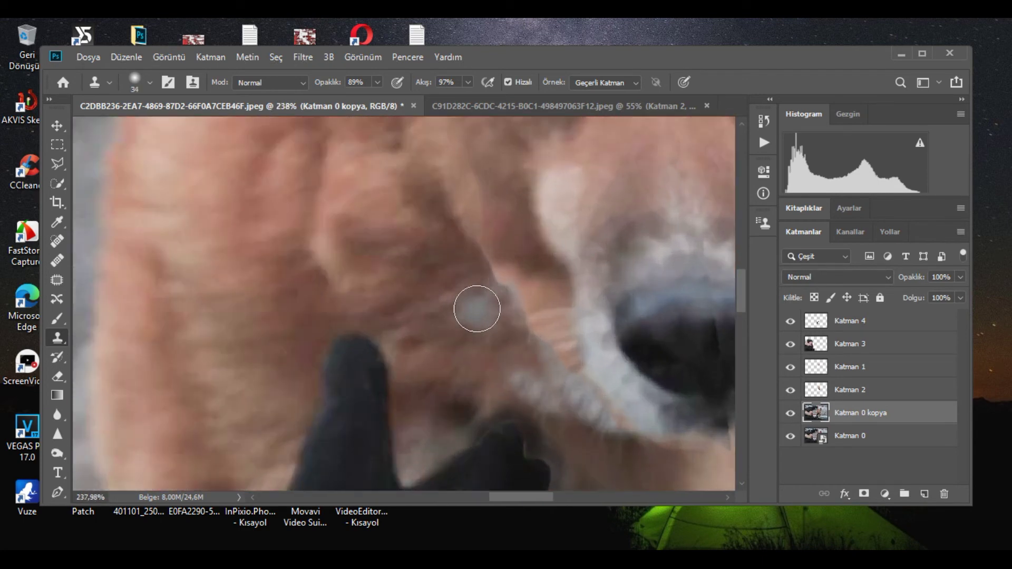
left_click(791, 391)
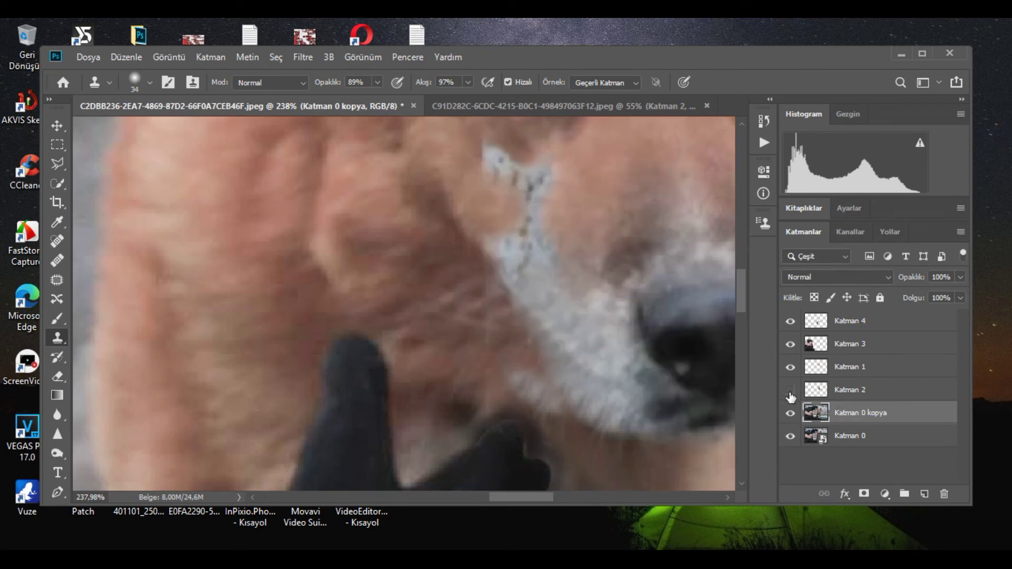
left_click(789, 390)
scroll(789, 390, "down", 3)
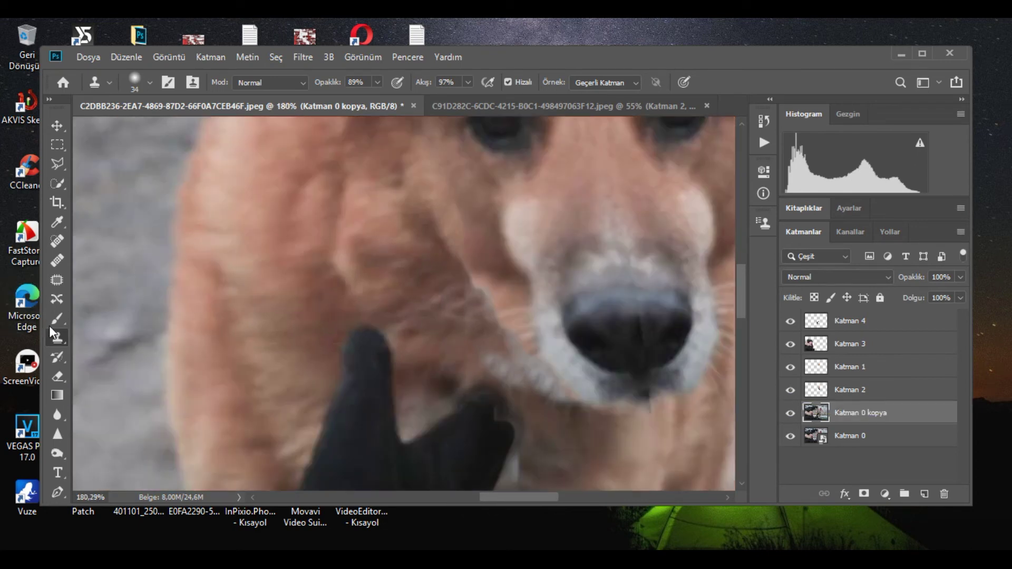
Undo the clone strokes made at 44% opacity beside the dog's muzzle on Katman 2 by returning to an earlier history state.
key("4")
key("4")
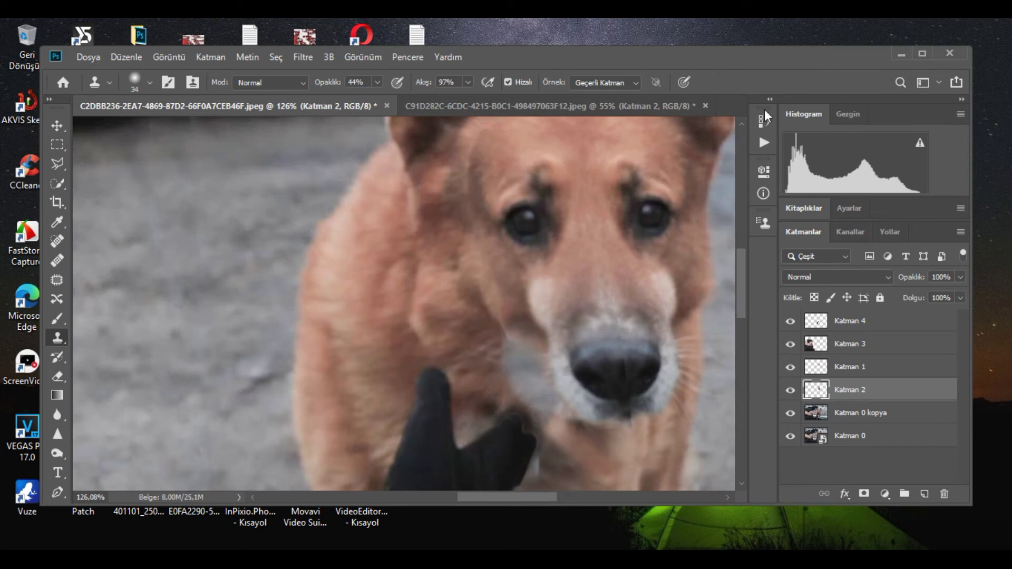
left_click(765, 121)
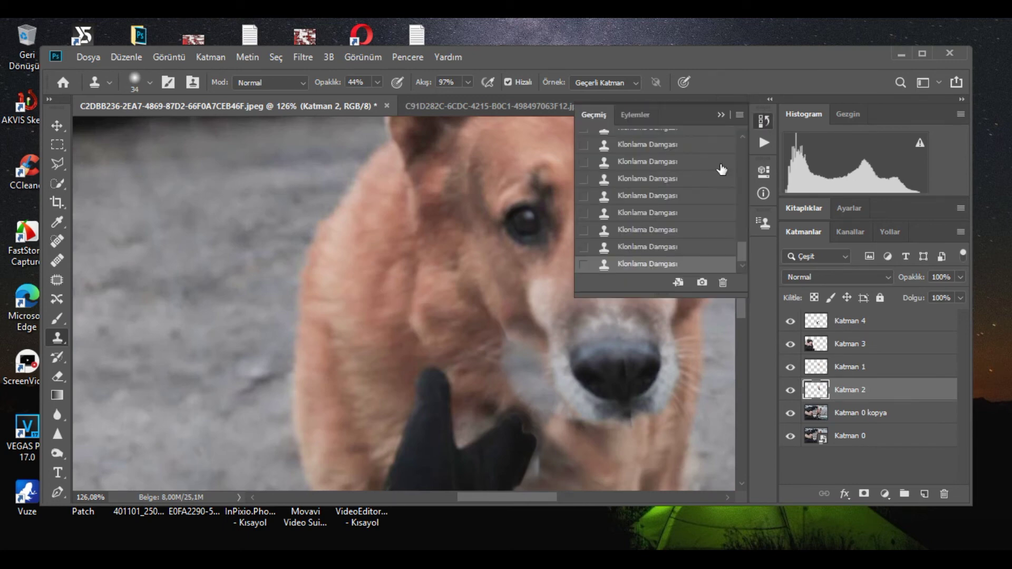
left_click(643, 179)
left_click(627, 145)
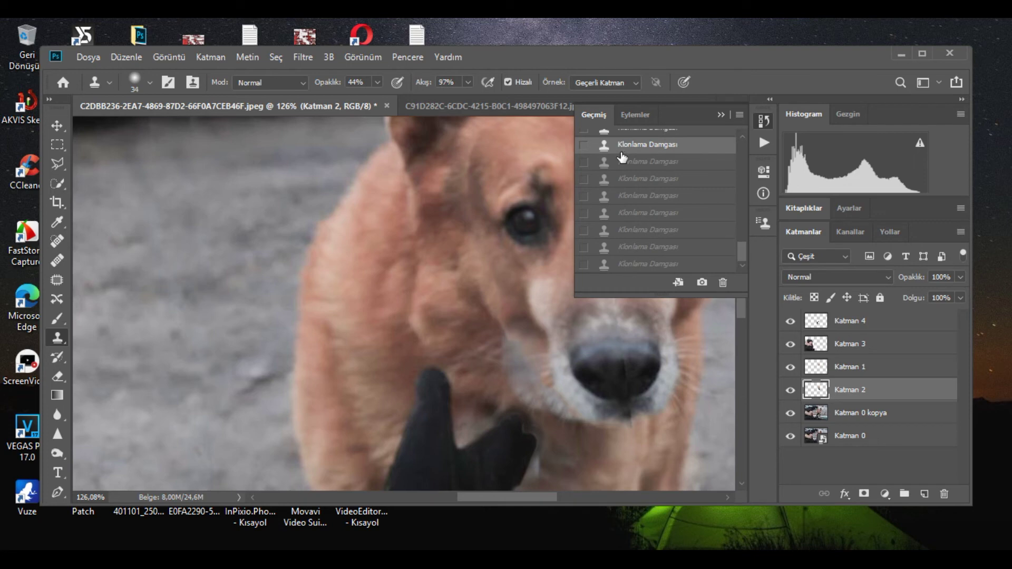
scroll(623, 157, "up", 1)
left_click(626, 149)
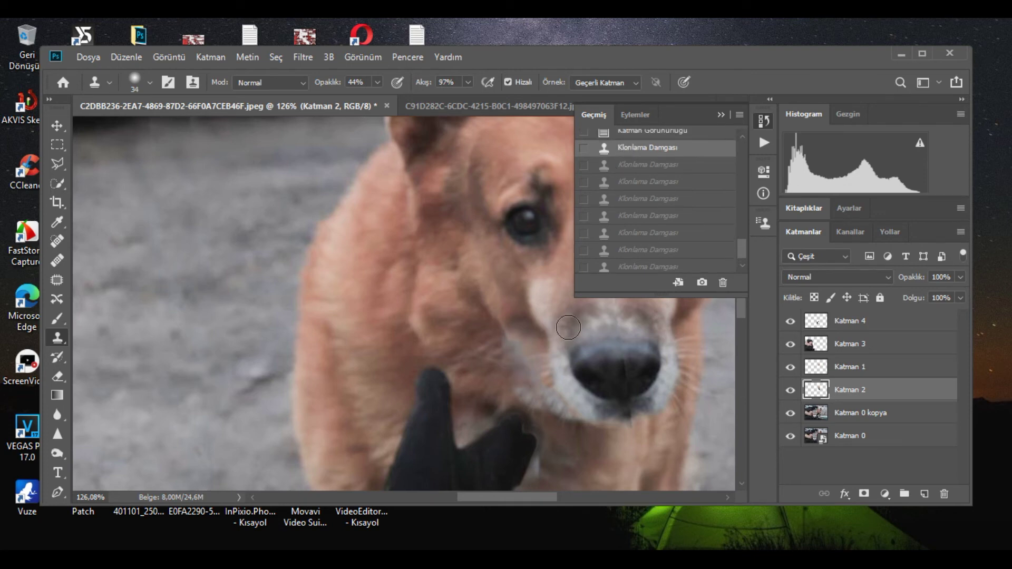
scroll(624, 211, "up", 3)
left_click(625, 200)
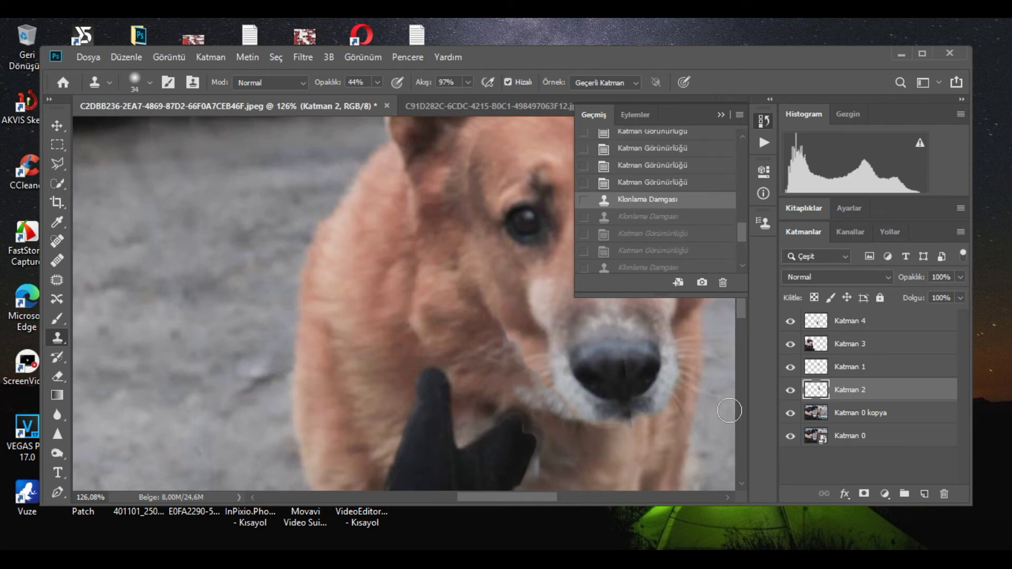
Soften the patch edge beside the dog's muzzle on Katman 2 with a 10 px Eraser, reducing its opacity to 40%.
left_click_drag(501, 353, 504, 353)
key("e")
scroll(495, 356, "up", 3)
left_click_drag(545, 386, 549, 378)
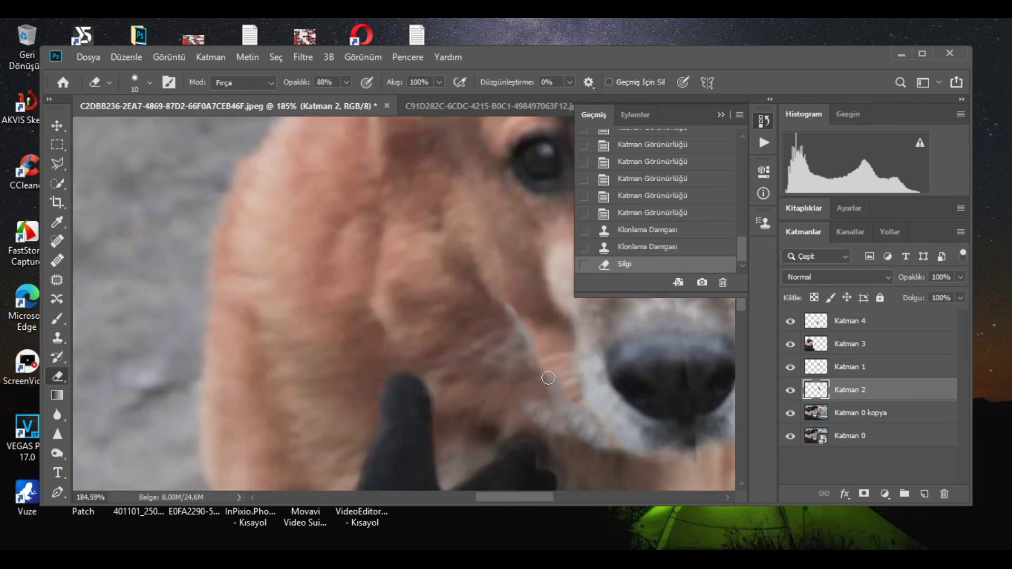
left_click_drag(507, 340, 574, 407)
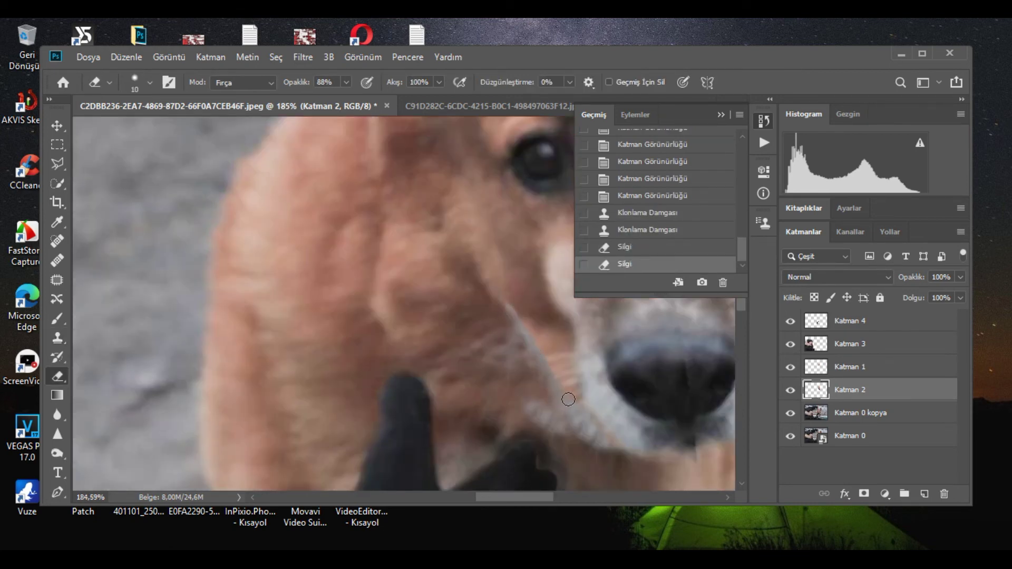
left_click(560, 380)
scroll(560, 380, "down", 1)
left_click_drag(297, 89, 259, 90)
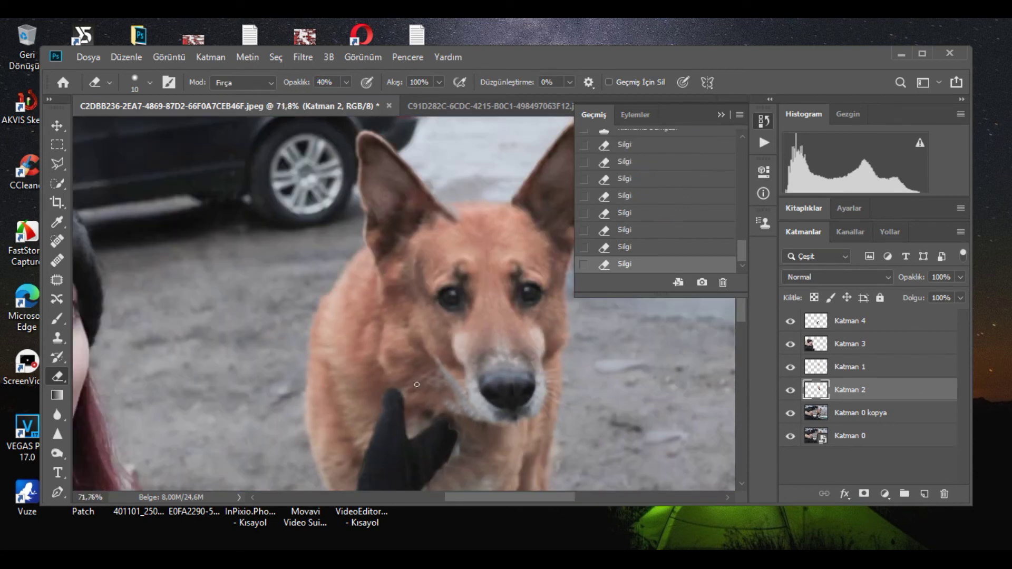
scroll(417, 385, "down", 1)
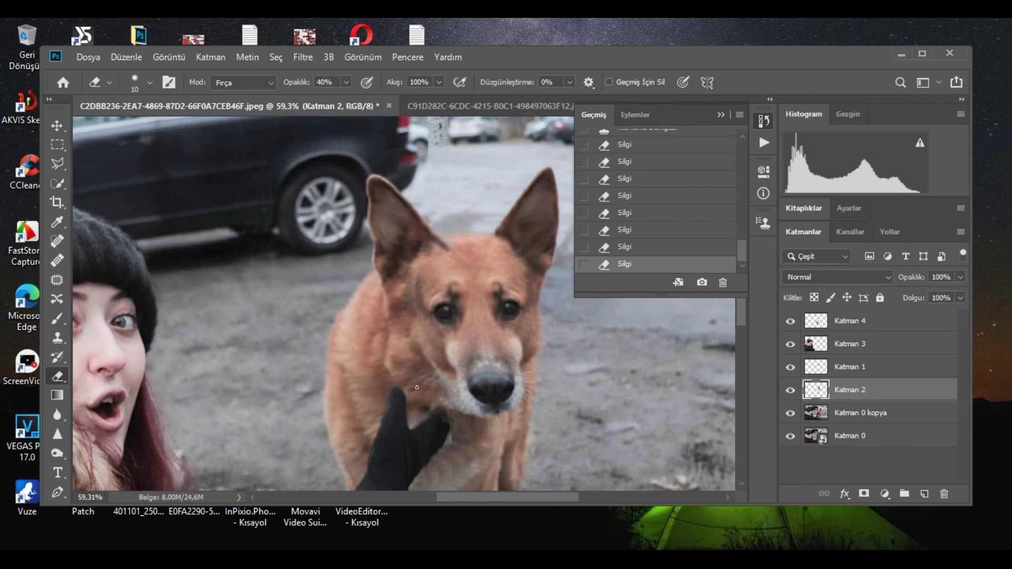
Erase the leftover fringe behind the woman's hat on Katman 3 with the Eraser at 40% opacity.
scroll(382, 337, "up", 3)
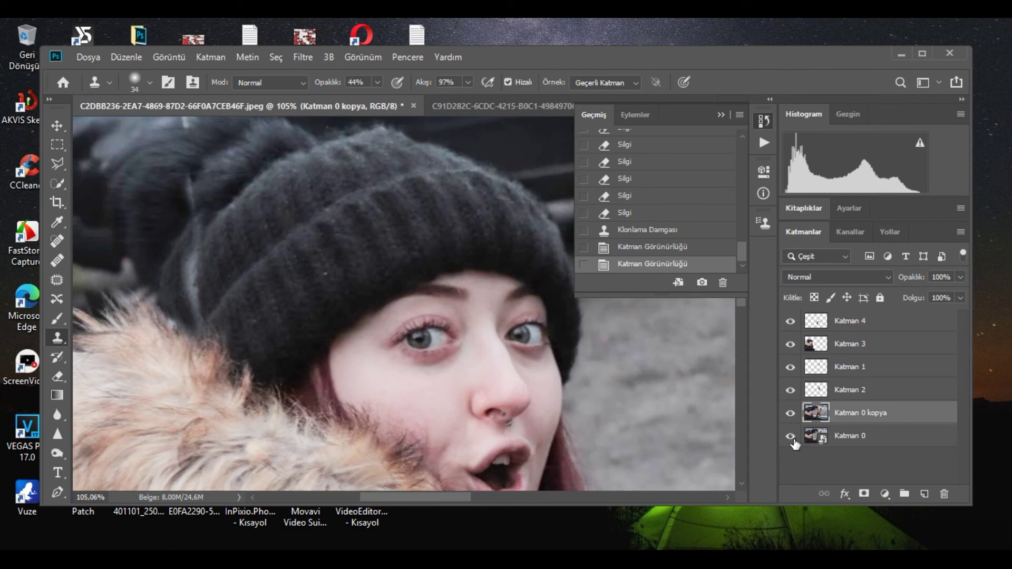
left_click(791, 437)
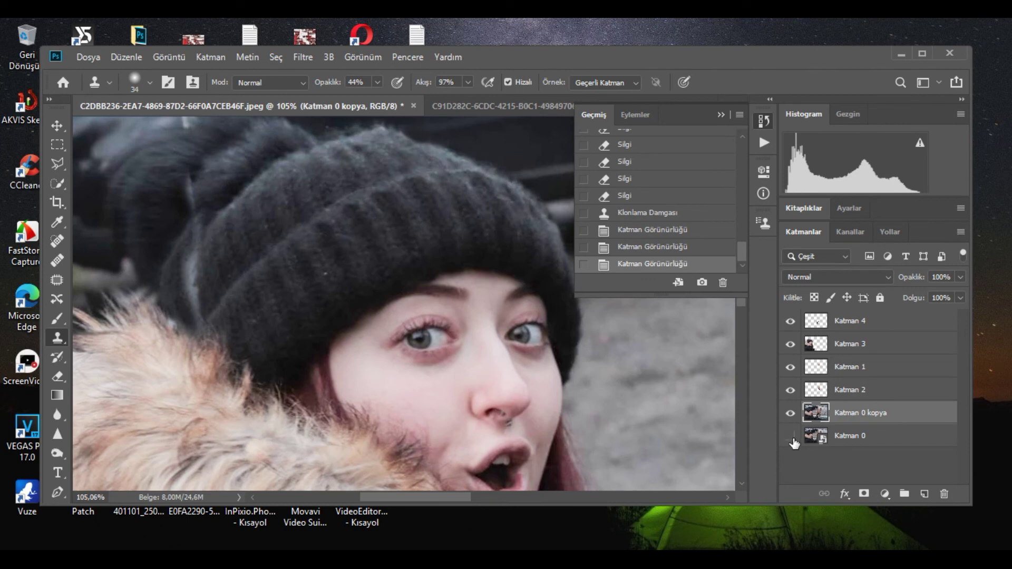
left_click(791, 437)
left_click(792, 434)
left_click(791, 434)
left_click(849, 345)
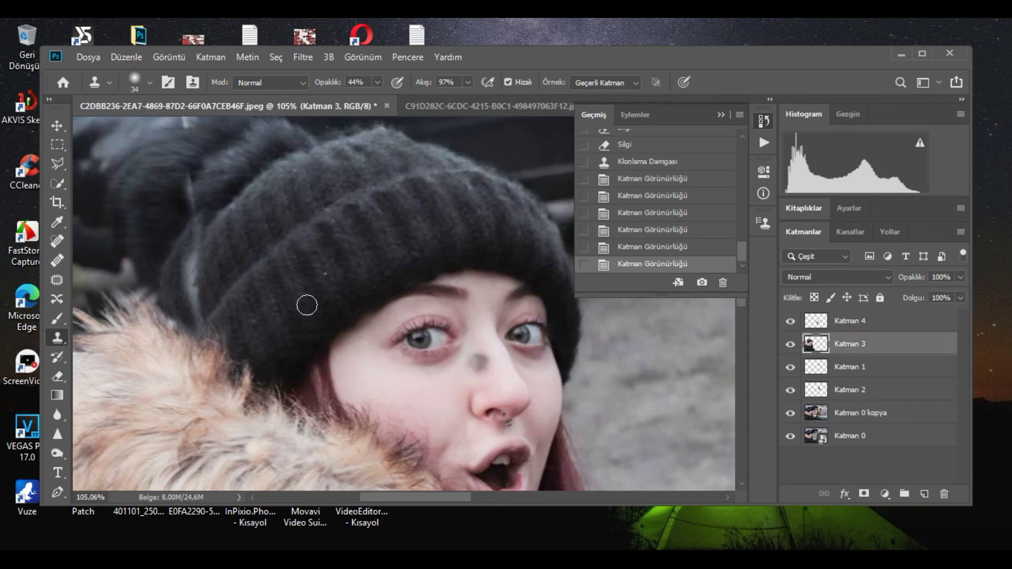
left_click(182, 268)
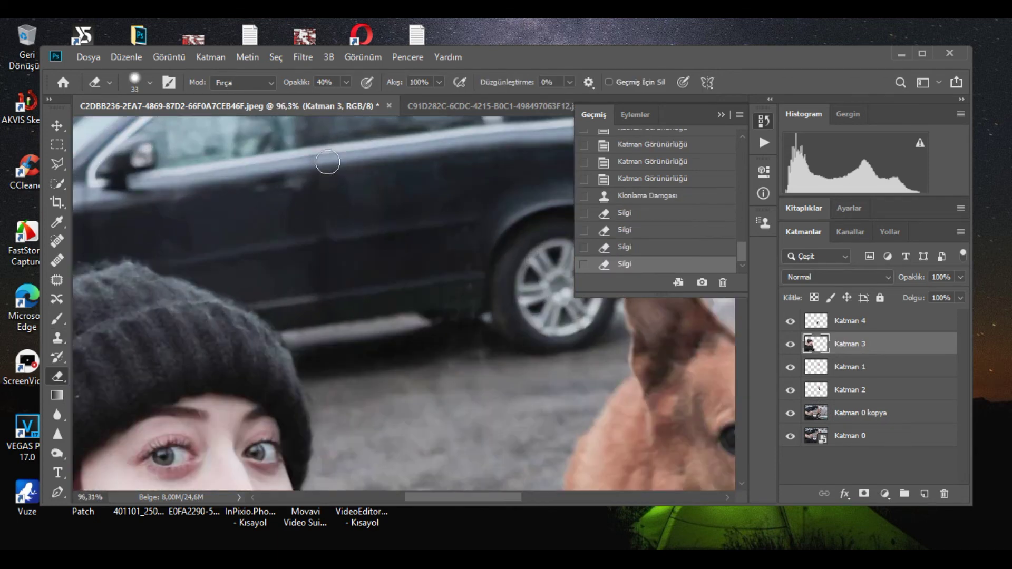
Clone dark paint over the marks on the black car's side on Katman 0 kopya with a 34 px Clone Stamp.
scroll(327, 162, "up", 2)
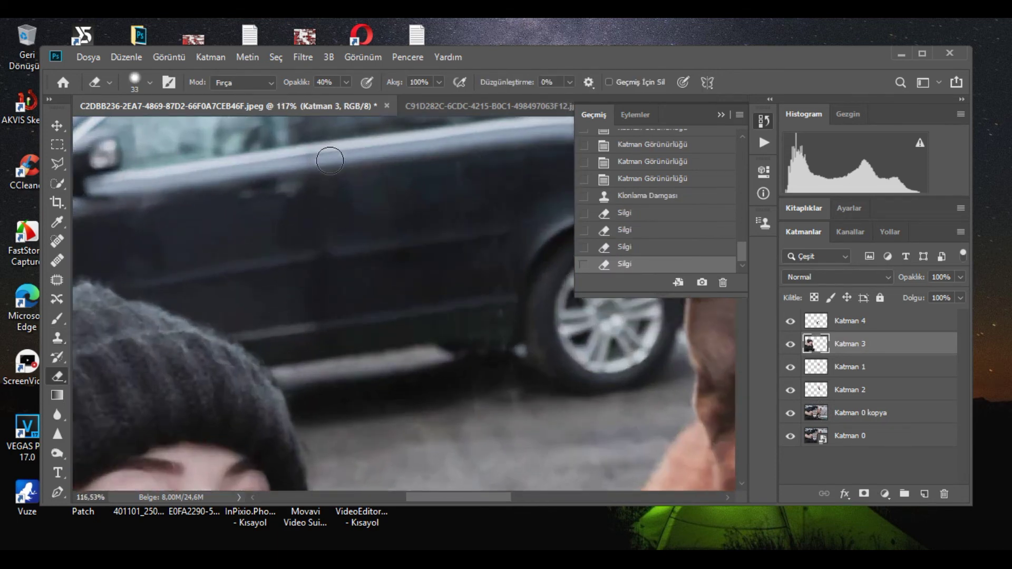
scroll(330, 156, "down", 1)
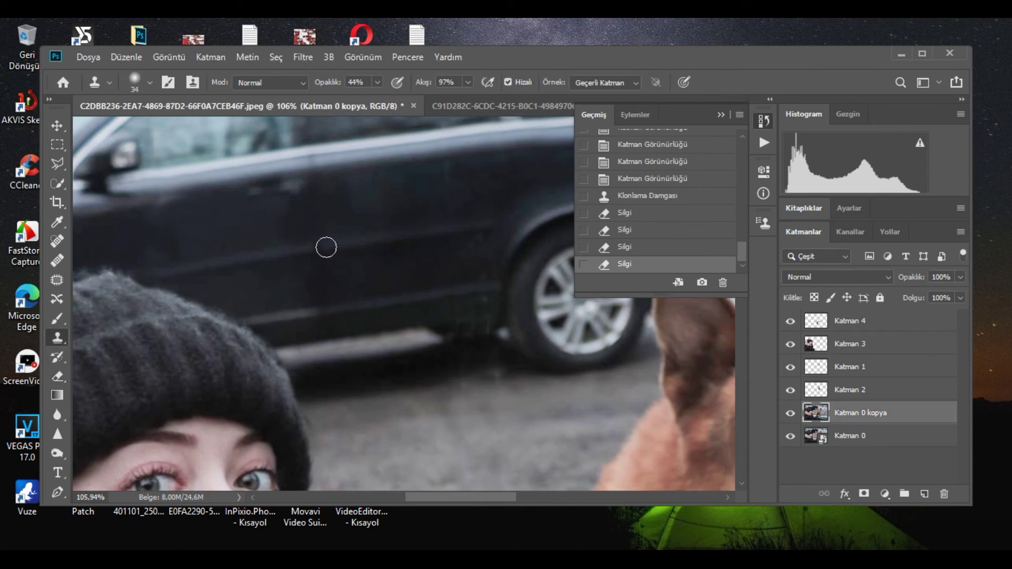
left_click(325, 248)
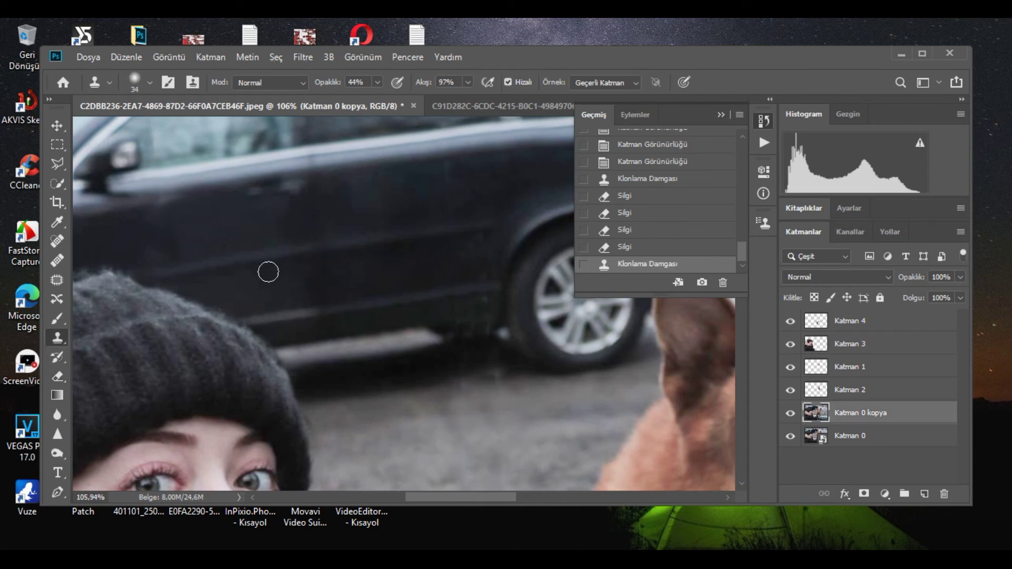
left_click(229, 290)
left_click_drag(212, 198, 188, 198)
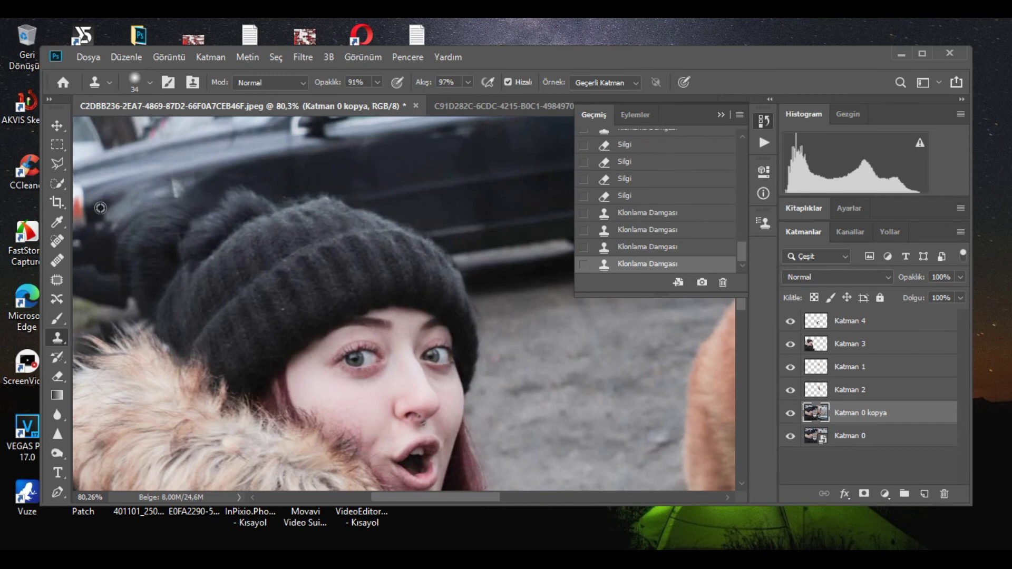
Clone over the background behind the woman's hat and extend her fur collar upward on Katman 3 at 91% opacity.
mouse_move(120, 205)
left_mouse_down()
mouse_move(136, 204)
mouse_move(108, 216)
left_mouse_up()
mouse_move(95, 306)
left_mouse_down()
mouse_move(76, 293)
mouse_move(83, 320)
mouse_move(115, 316)
mouse_move(100, 310)
mouse_move(96, 286)
mouse_move(132, 293)
left_mouse_up()
left_click(99, 279, "alt")
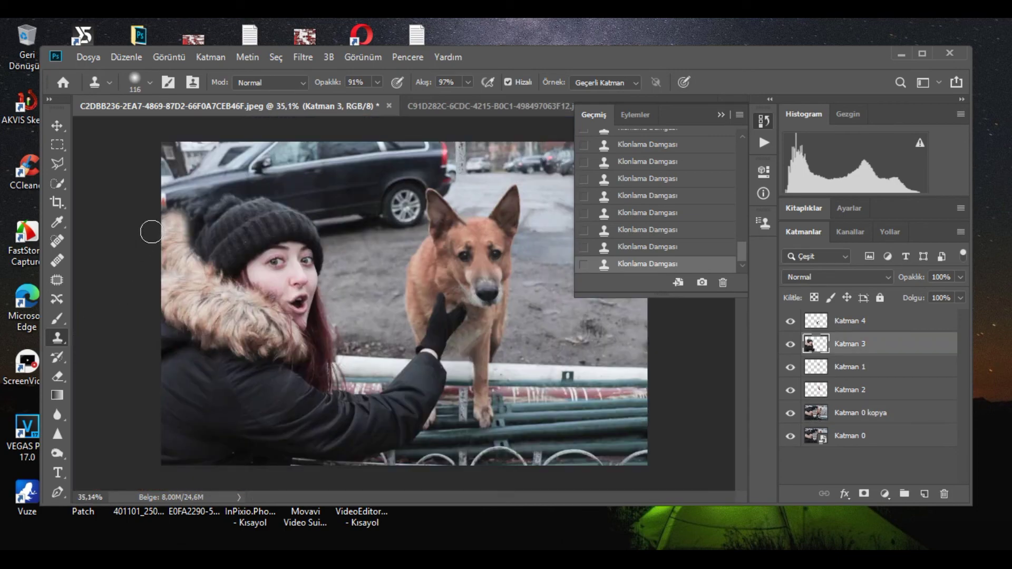
scroll(148, 224, "up", 2)
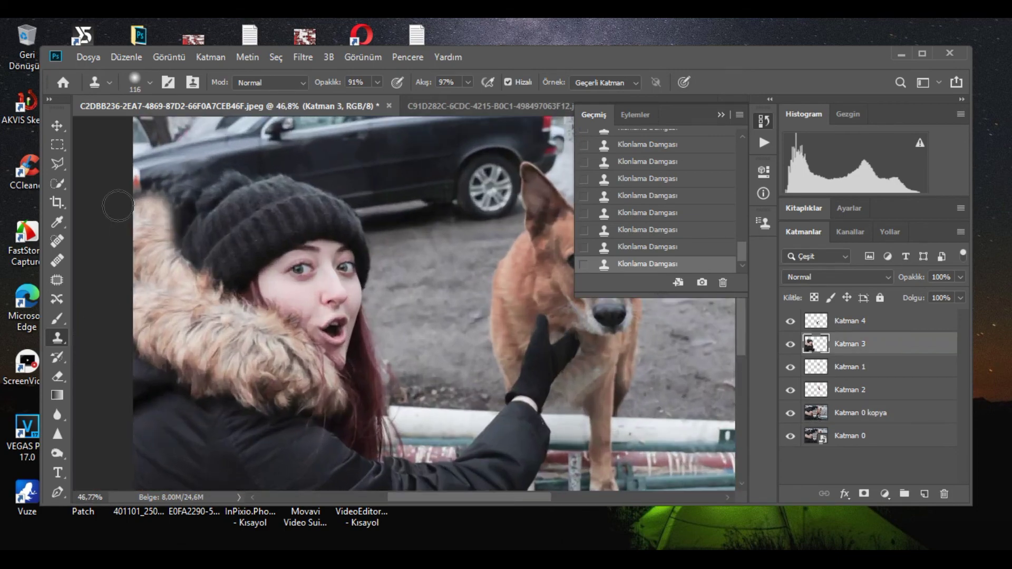
scroll(119, 211, "down", 2)
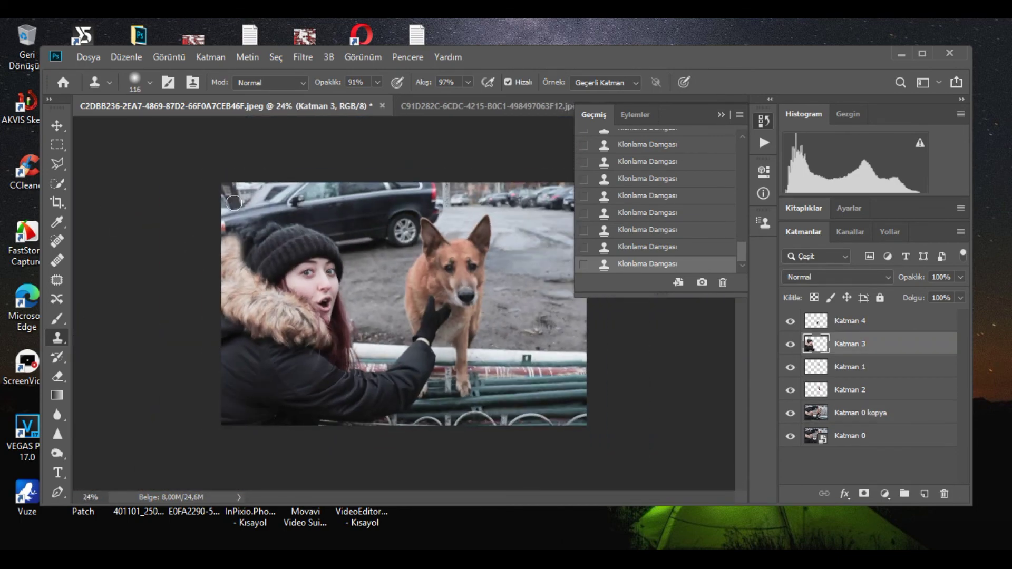
Copy a polygonal piece of the black car's body to a new layer and move it behind the woman's hat.
scroll(234, 202, "up", 1)
left_click(59, 163)
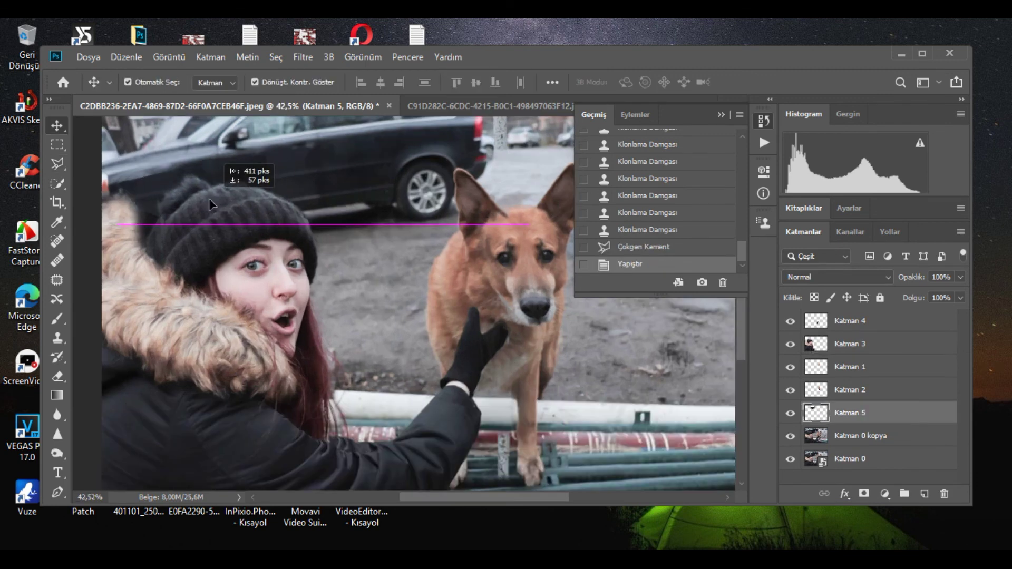
left_click_drag(209, 199, 176, 197)
scroll(175, 198, "up", 2)
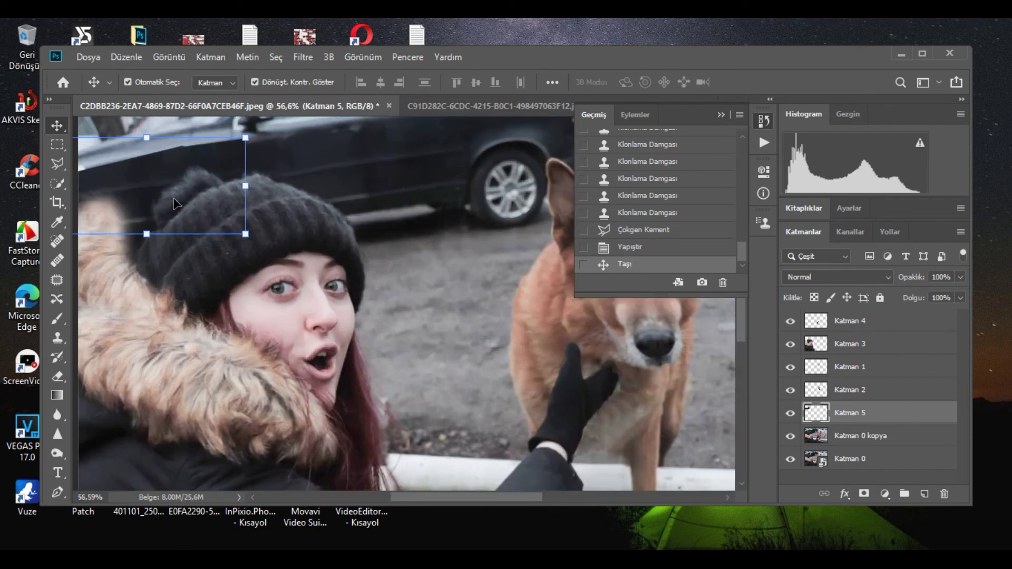
Soften the edges of the pasted car piece on Katman 5 with a 33 px Eraser at 40% opacity, and toggle Katman 0 kopya's visibility.
left_click(58, 376)
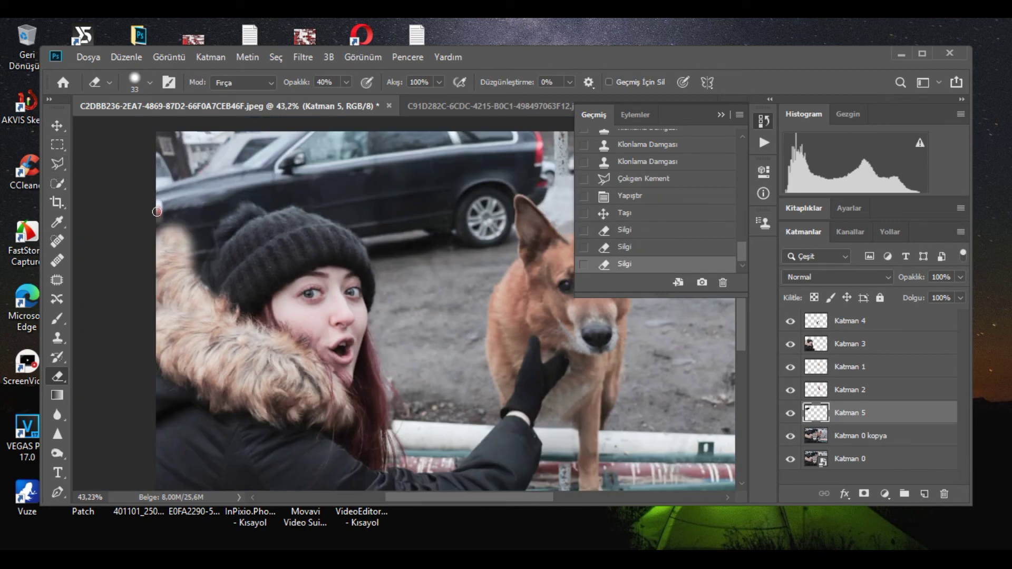
left_click_drag(158, 213, 157, 223)
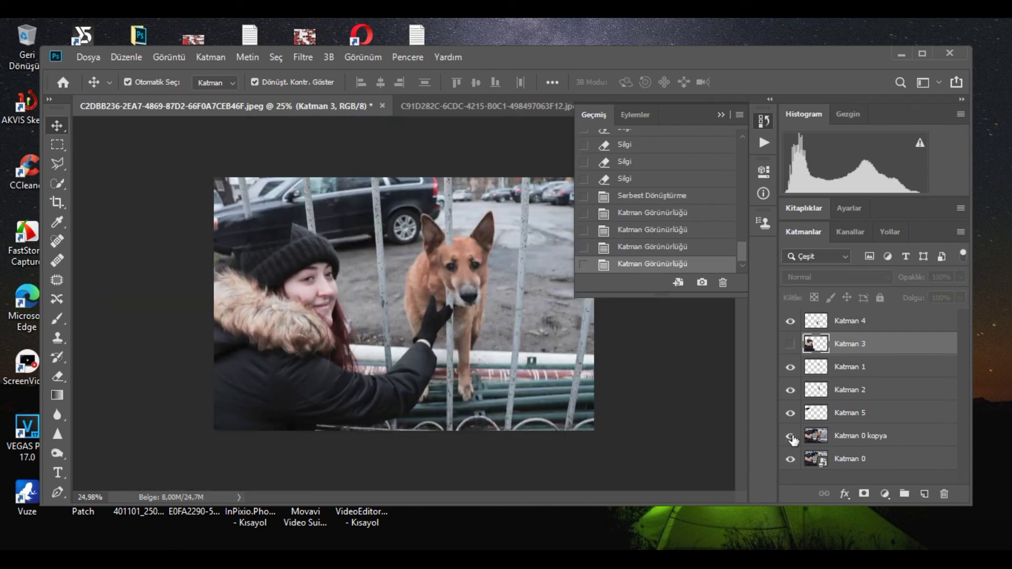
left_click(790, 436)
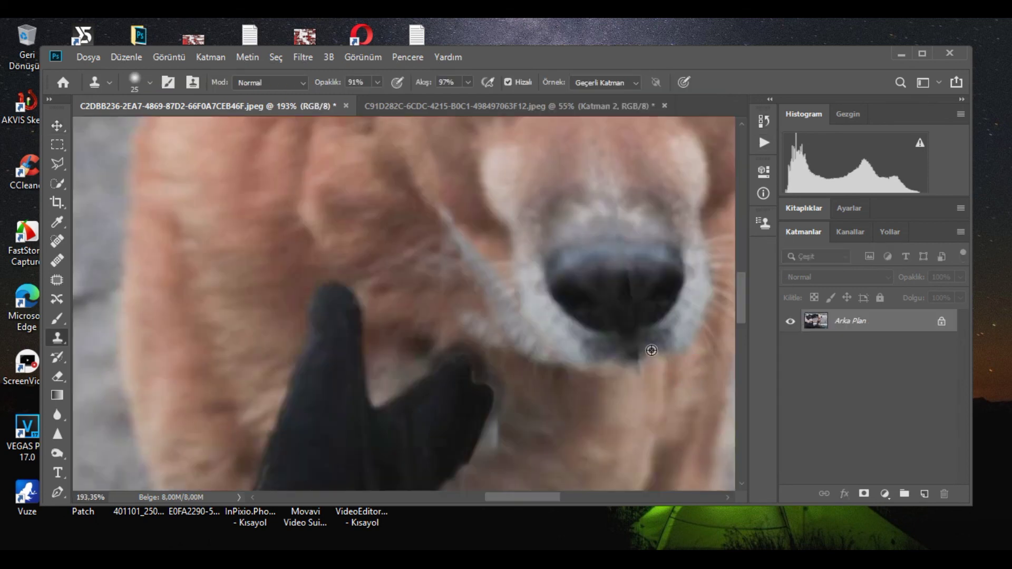
Retouch the dog's chin below the nose on the flattened image with a 25 px Clone Stamp at 91% opacity.
left_click(652, 351, "alt")
left_click(642, 355)
left_click(629, 393, "alt")
left_click(639, 375)
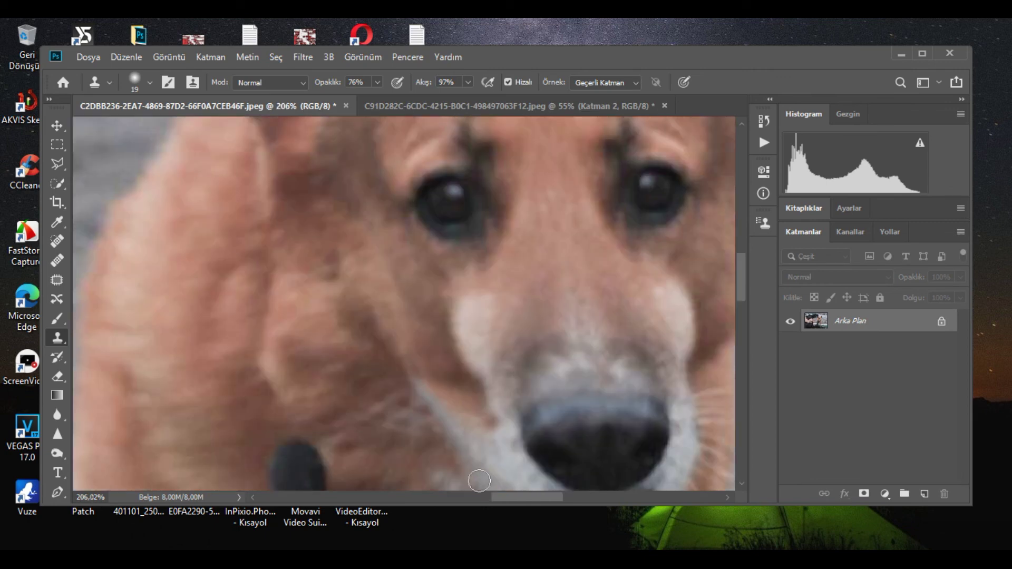
Clone the green pipes over the white fence arches and posts along the photo's lower edge.
scroll(468, 464, "down", 3)
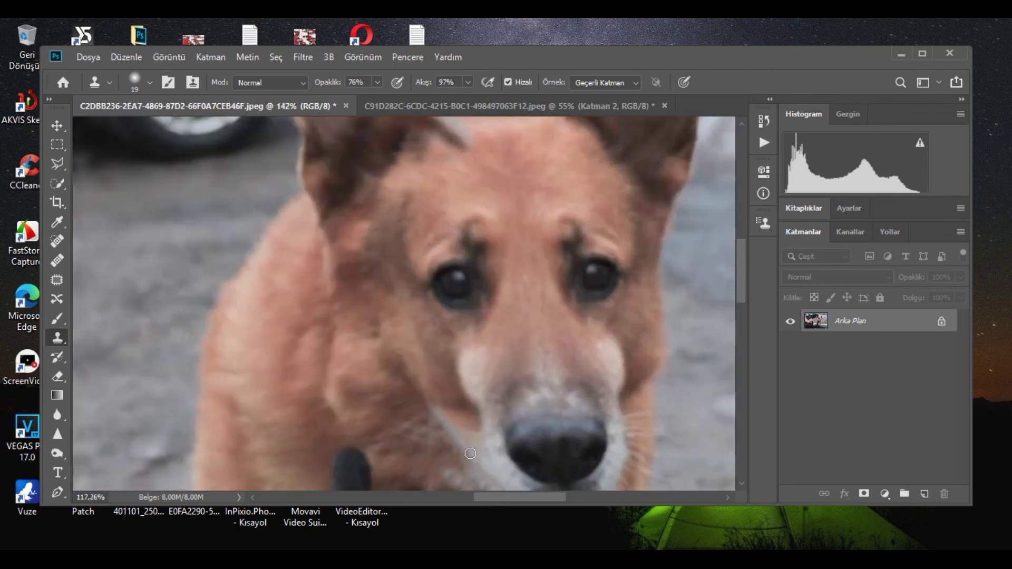
scroll(470, 452, "down", 3)
scroll(277, 380, "up", 1)
scroll(289, 373, "down", 1)
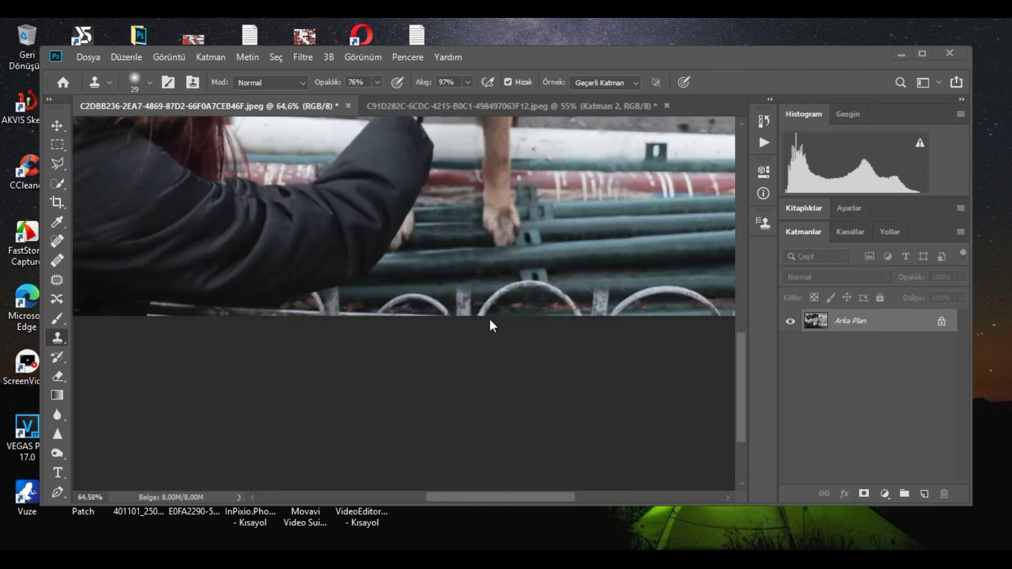
scroll(469, 302, "up", 3)
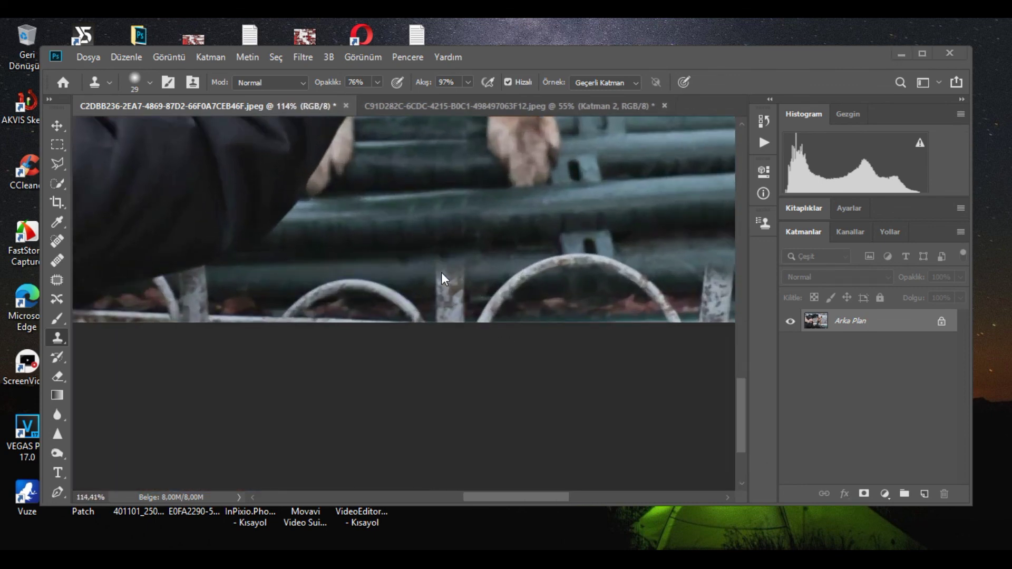
scroll(469, 263, "down", 4)
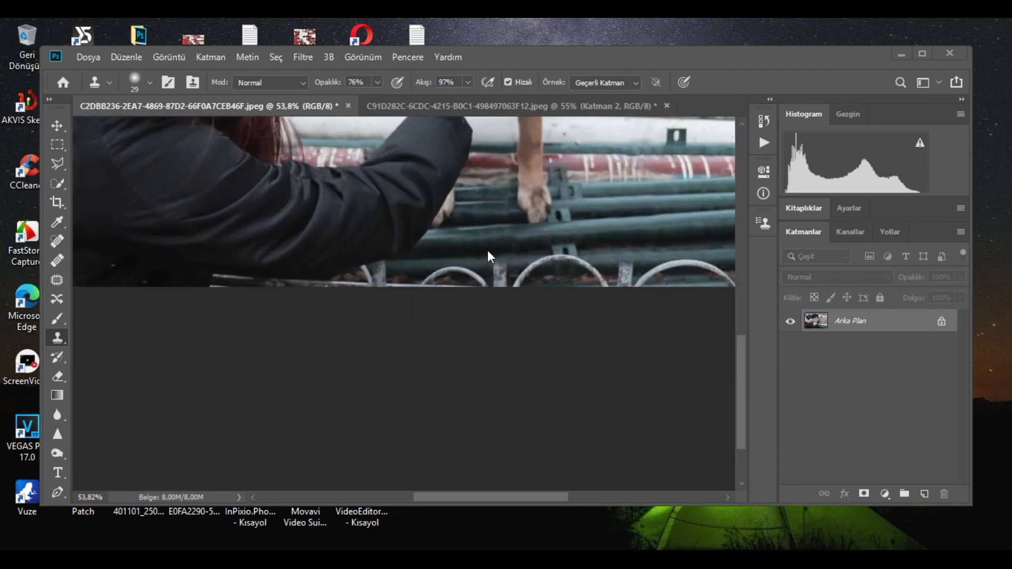
mouse_move(503, 236)
left_mouse_down()
mouse_move(531, 244)
mouse_move(522, 249)
left_mouse_up()
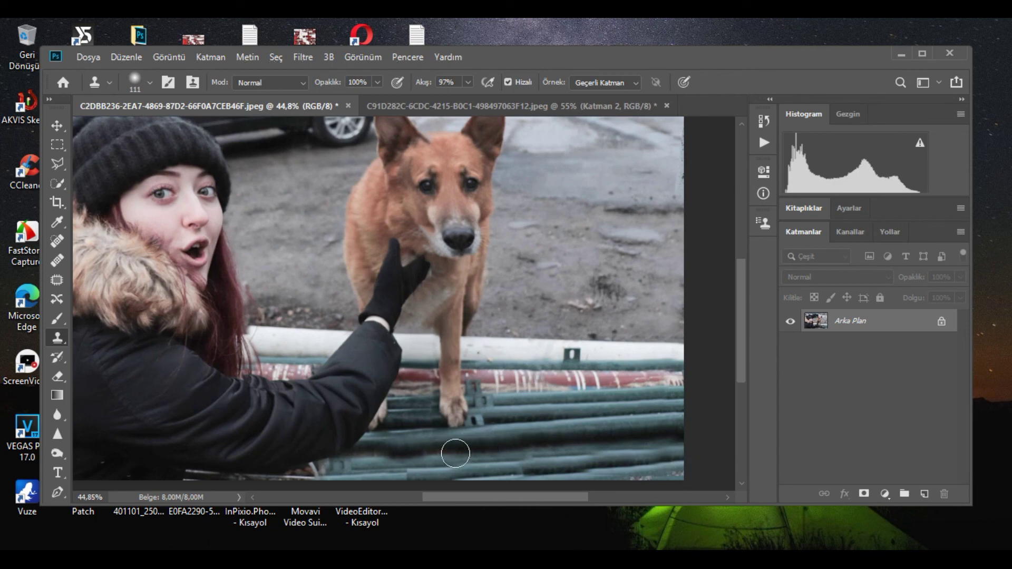
In Liquify, warp the dog's cheek and neck fur with a size 91 brush and set the first Göz Boyutu value of Yüz #1 to -100.
scroll(628, 478, "down", 4)
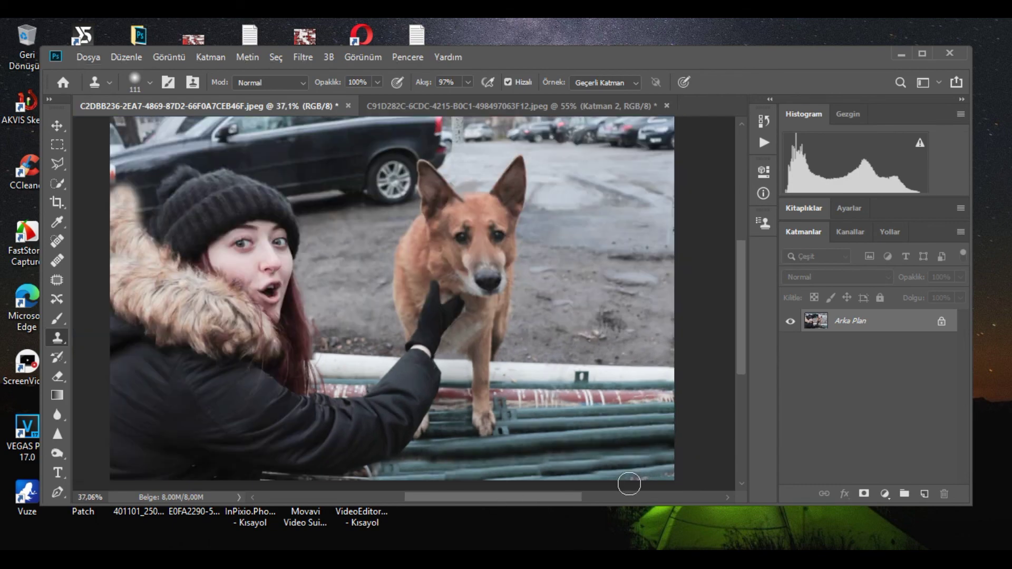
scroll(520, 318, "down", 5)
scroll(523, 343, "up", 4)
scroll(422, 240, "up", 5)
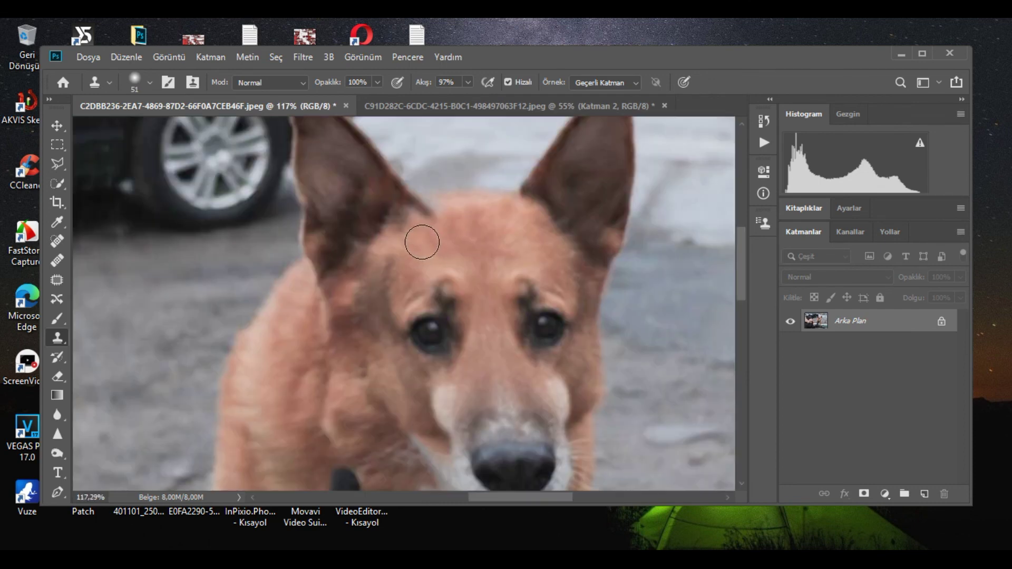
scroll(489, 473, "down", 3)
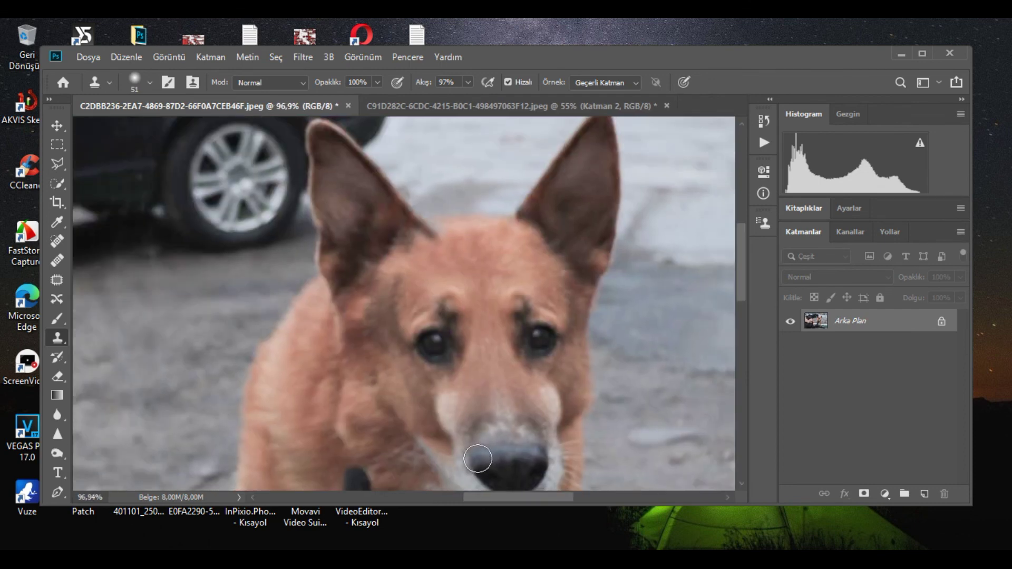
key("ctrl+shift+x")
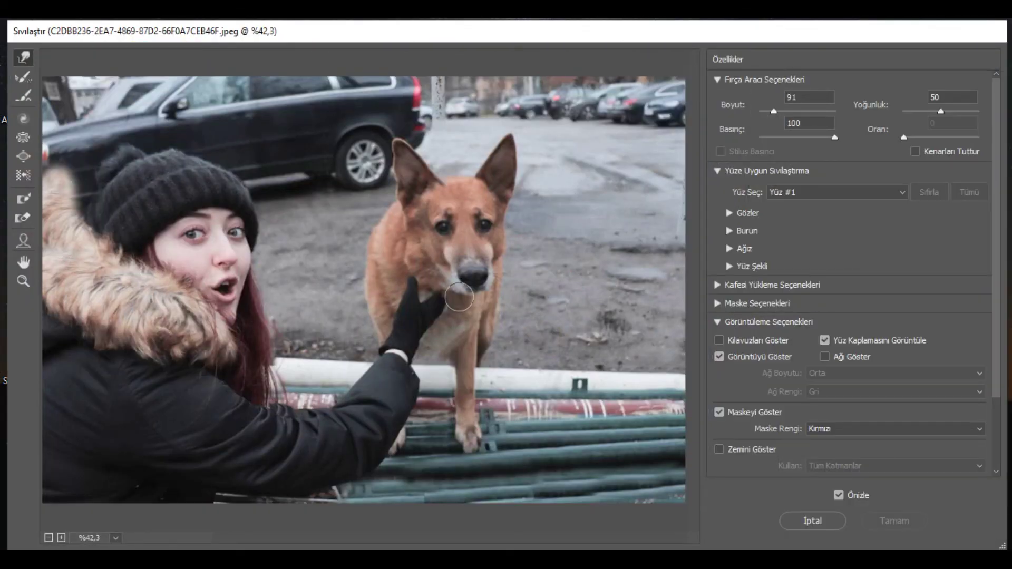
scroll(442, 227, "up", 5)
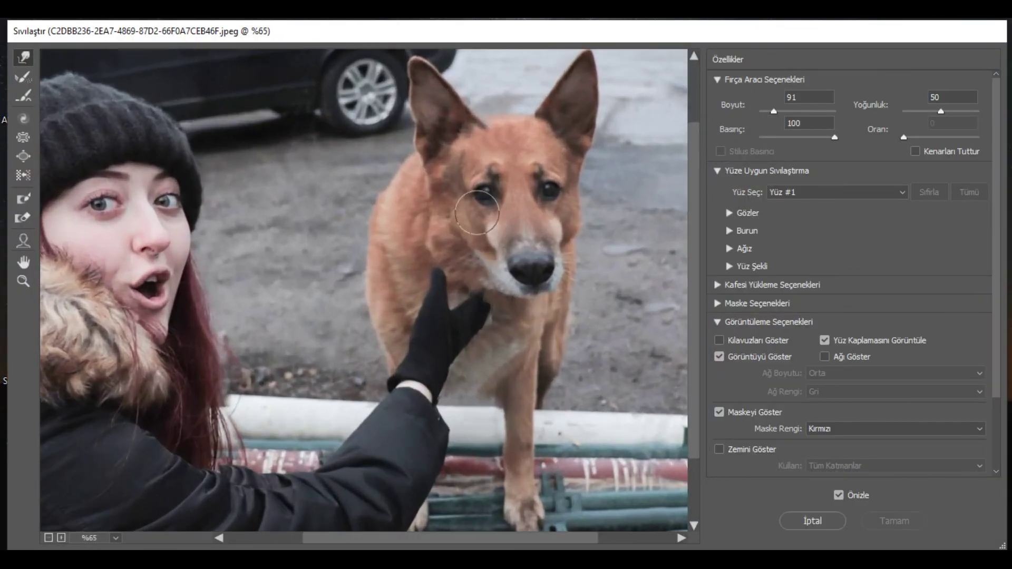
left_click_drag(478, 213, 430, 242)
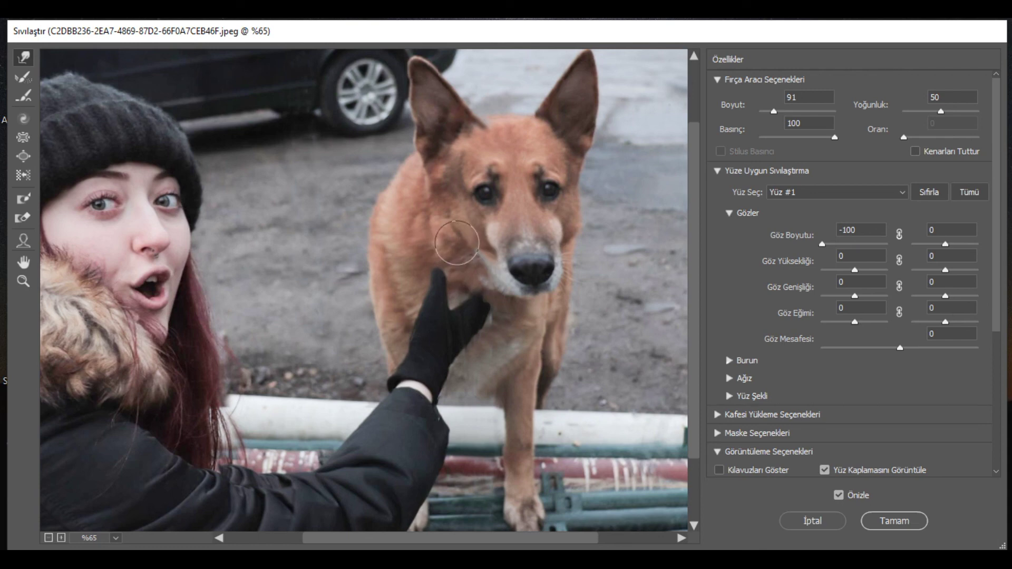
scroll(459, 241, "down", 2)
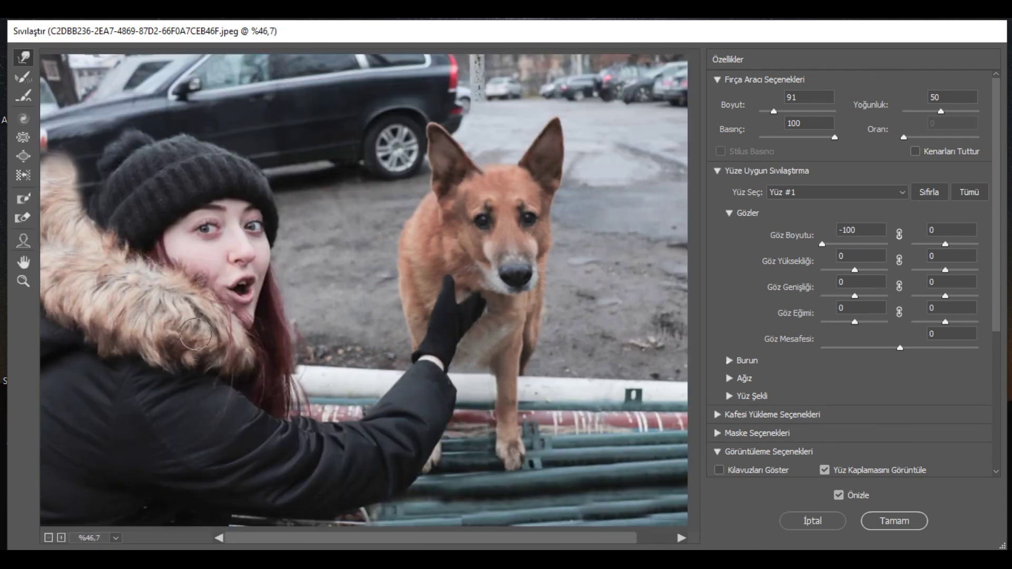